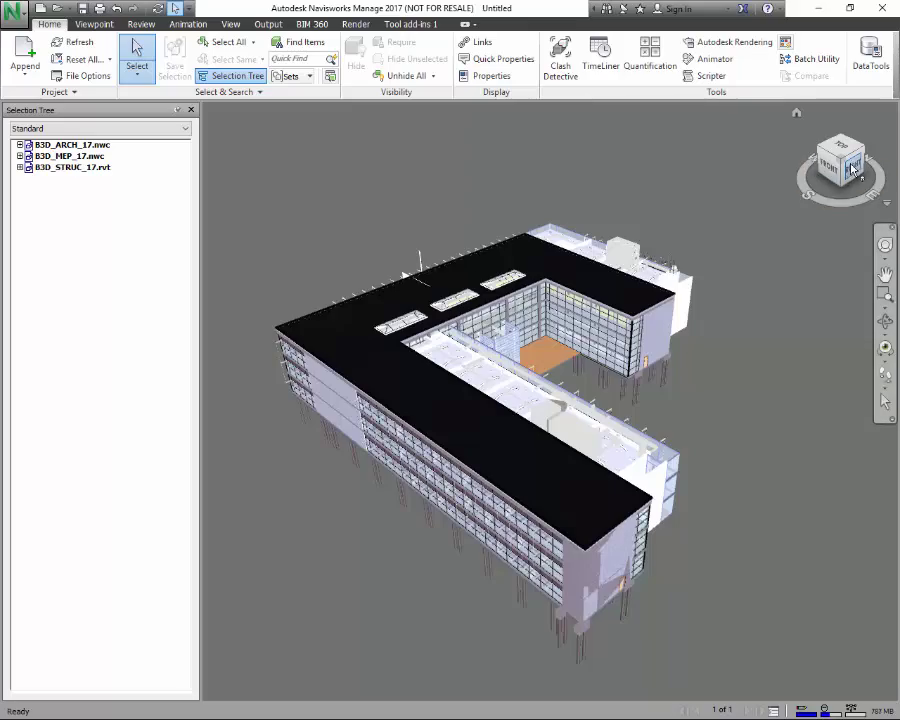
Open Clash Detective and collapse the Selection Tree to free space beside the model
mouse_move(828, 177)
mouse_down()
mouse_move(790, 162)
mouse_move(771, 134)
mouse_move(804, 176)
mouse_up()
mouse_move(231, 184)
shift+middle_down()
mouse_move(360, 177)
mouse_move(428, 209)
mouse_move(346, 230)
mouse_move(329, 130)
shift+middle_up()
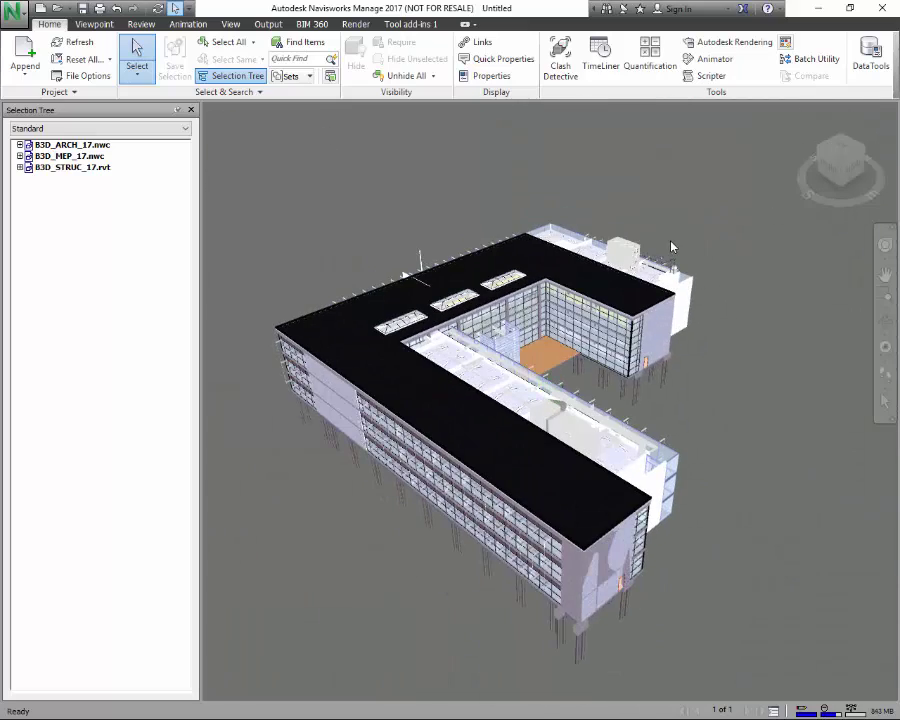
click(572, 75)
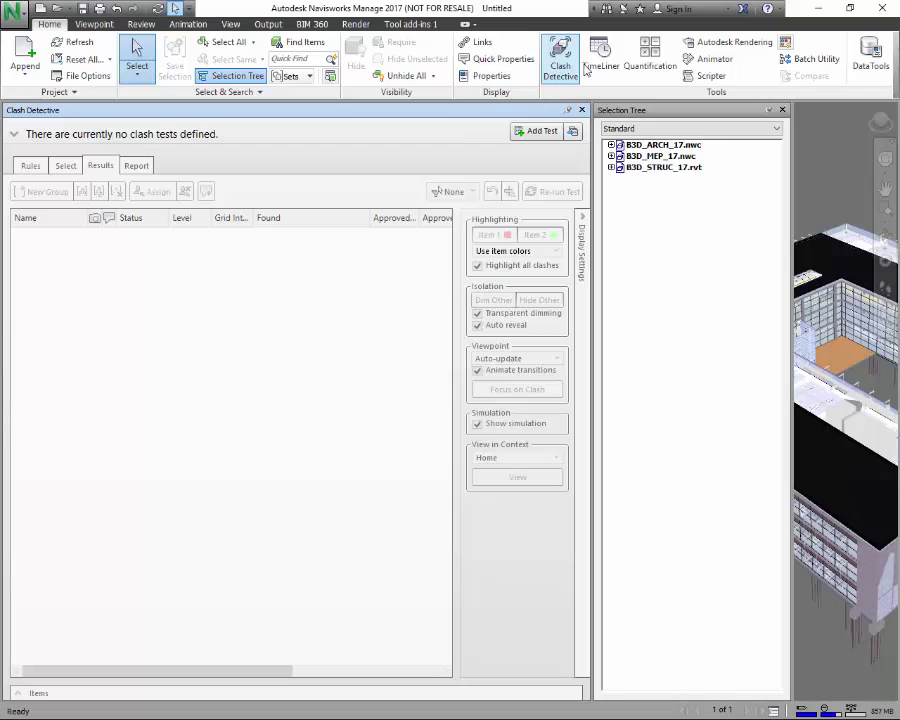
click(768, 110)
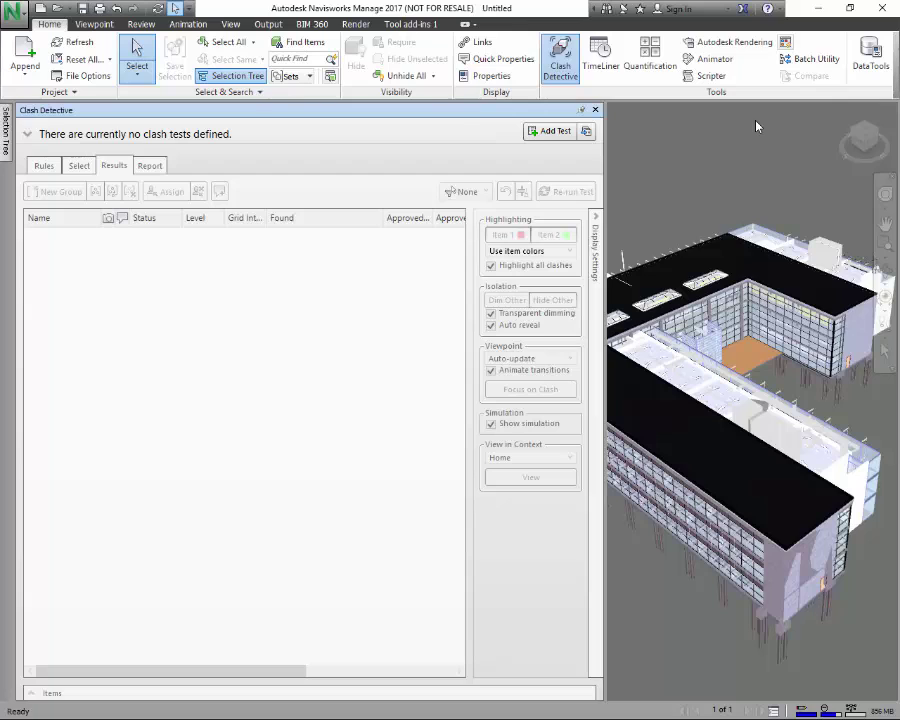
Add a new clash test and name it "A vs S"
click(28, 133)
click(66, 281)
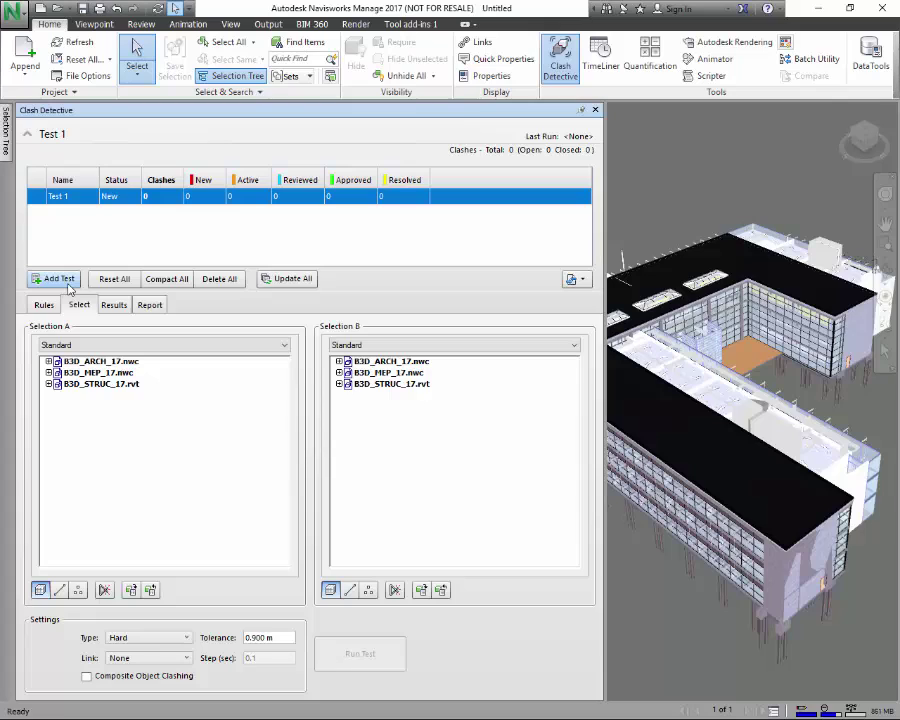
click(66, 196)
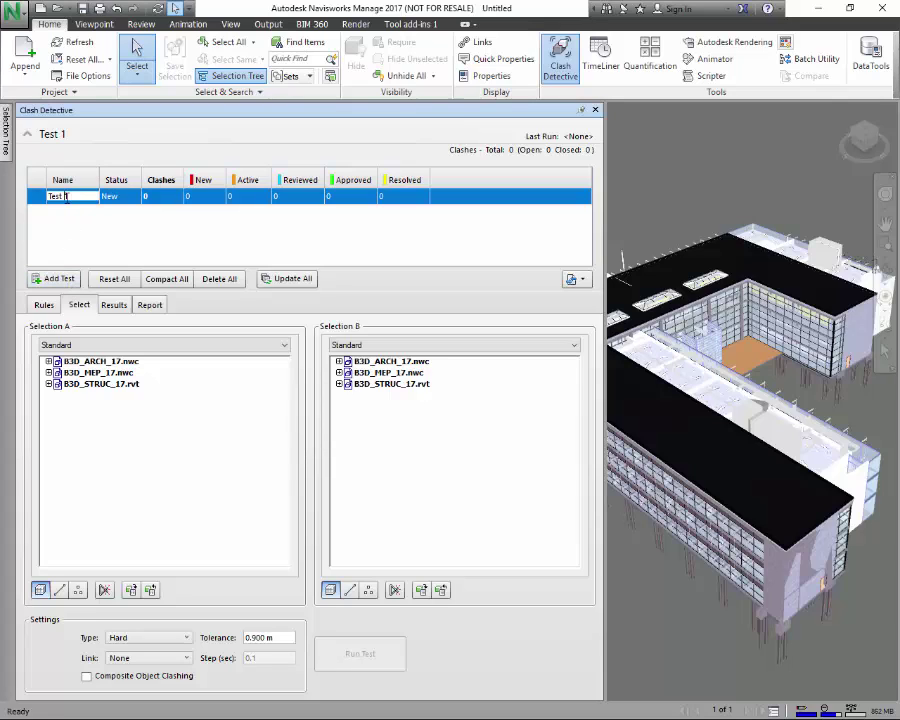
key(BackSpace)
key(BackSpace)
key(BackSpace)
key(BackSpace)
key(BackSpace)
key(BackSpace)
text(A vs S)
Browse the Selection A hierarchy of B3D_ARCH_17.nwc down to the individual 900mm Pipe railings, then collapse it
click(49, 361)
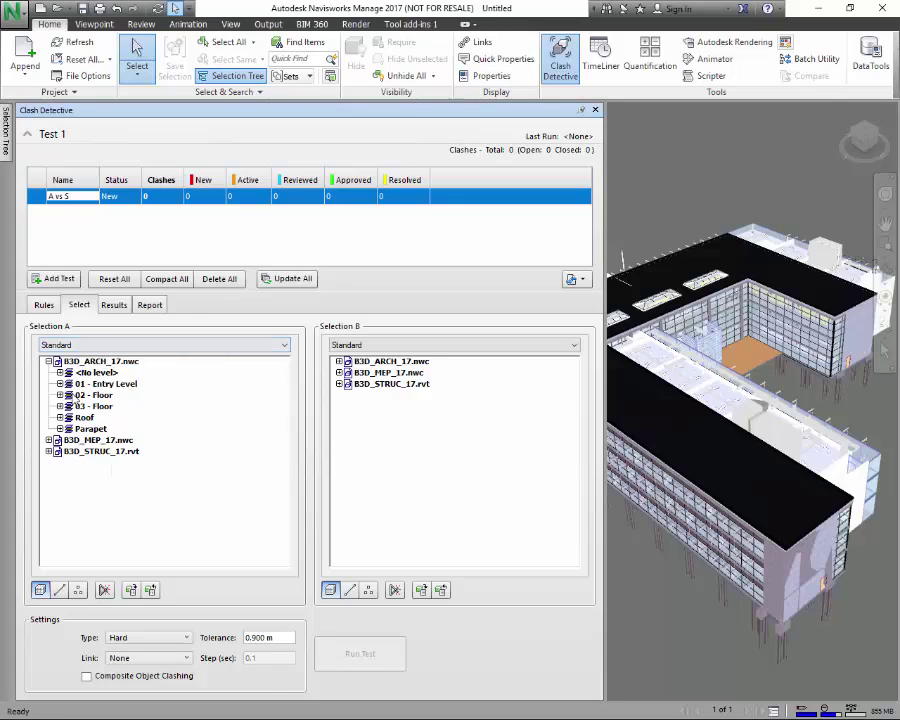
click(59, 372)
click(70, 384)
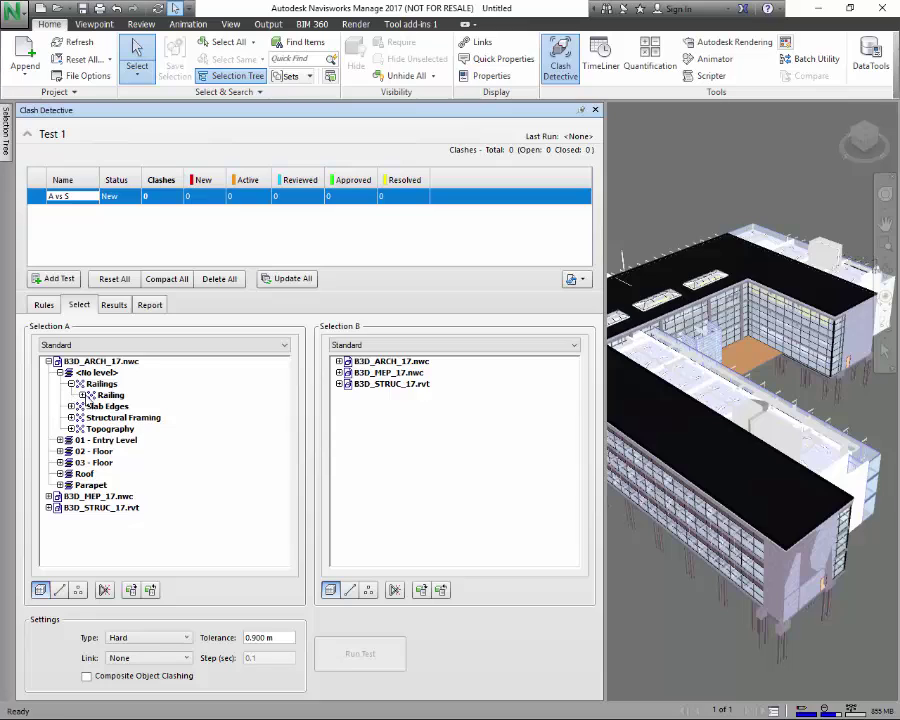
click(81, 395)
click(93, 406)
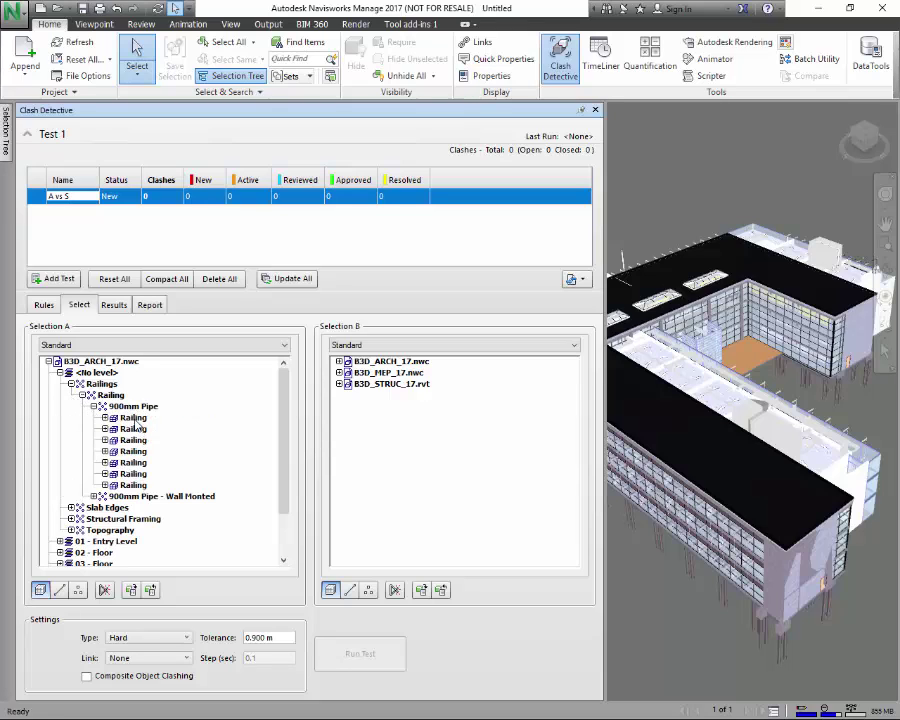
click(133, 417)
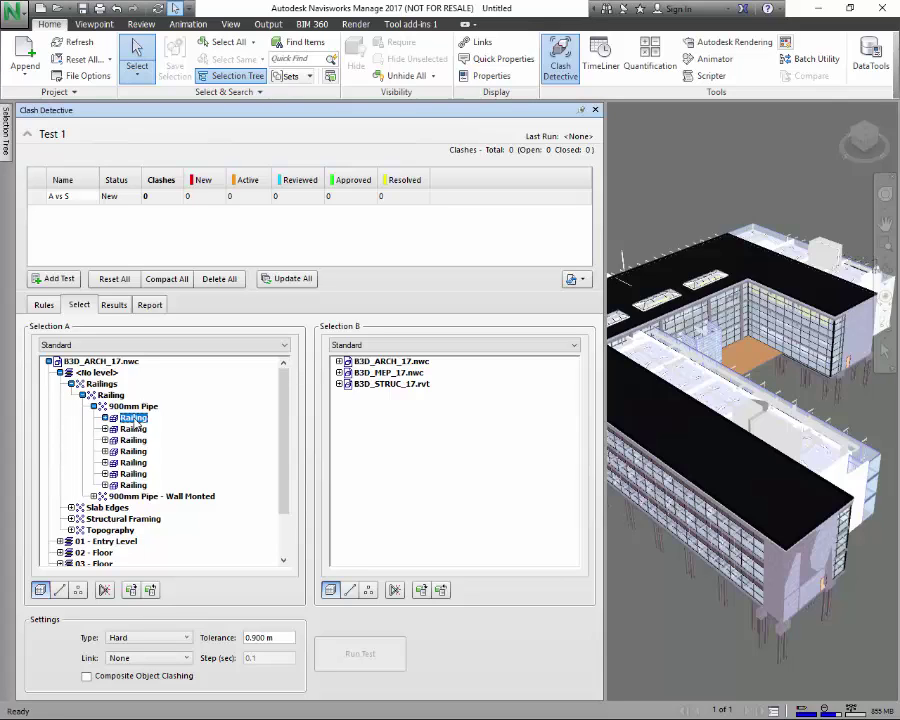
click(49, 362)
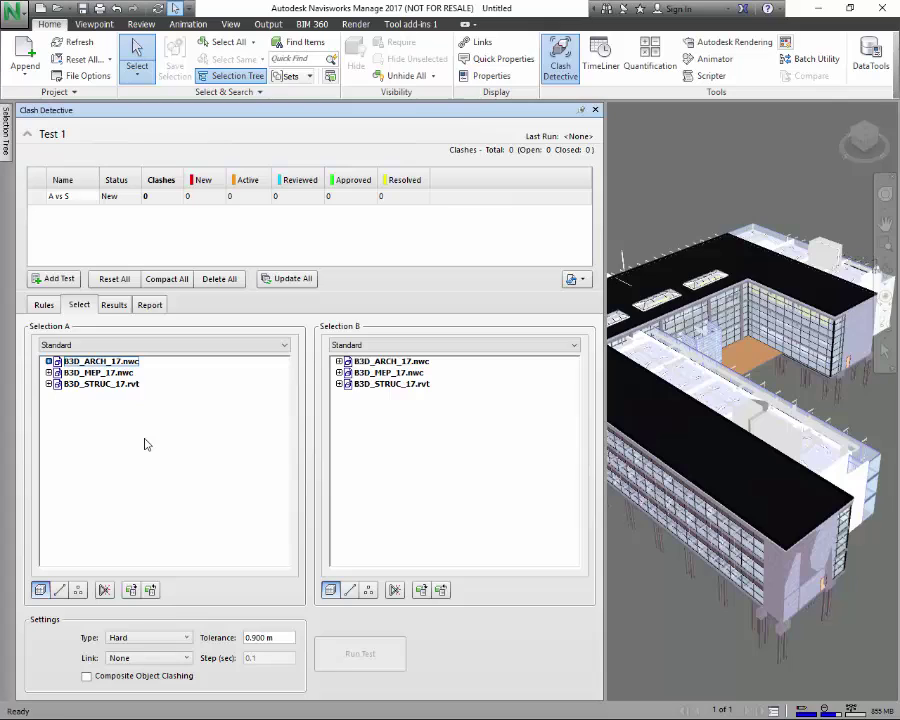
Run the clash test with B3D_ARCH_17.nwc as Selection A, B3D_STRUC_17.rvt as Selection B and a tolerance of 0 m
click(115, 364)
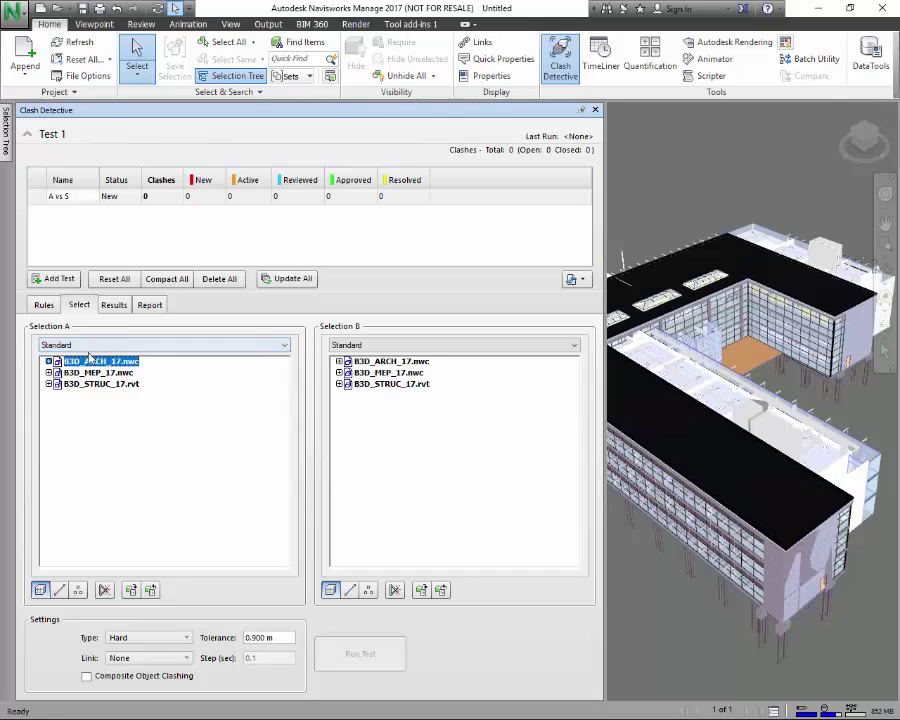
click(388, 385)
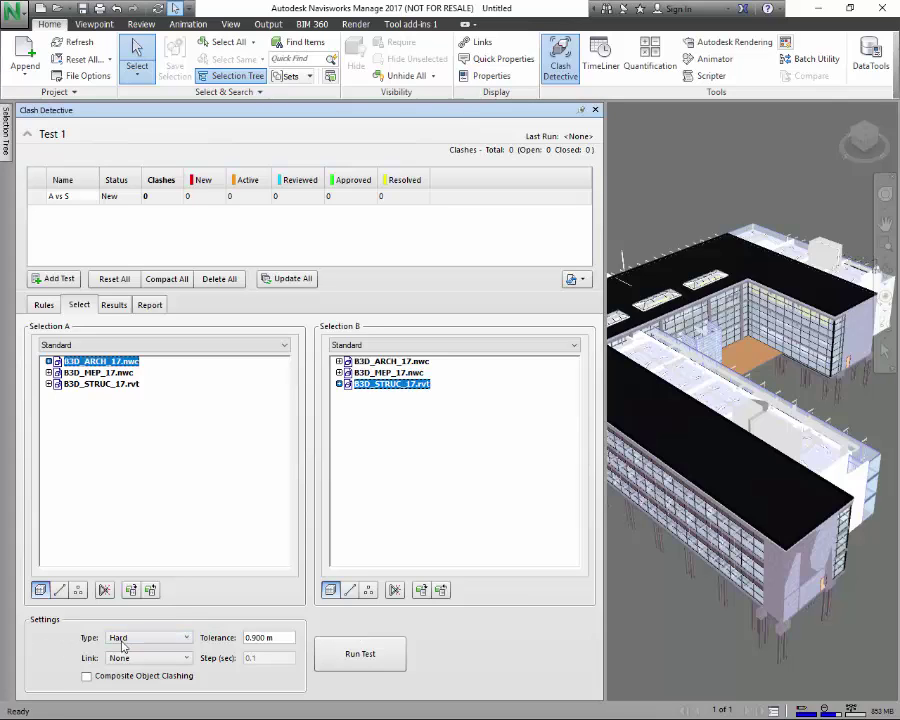
drag(276, 640, 235, 642)
text(1.0)
drag(259, 638, 222, 632)
text(0)
click(366, 657)
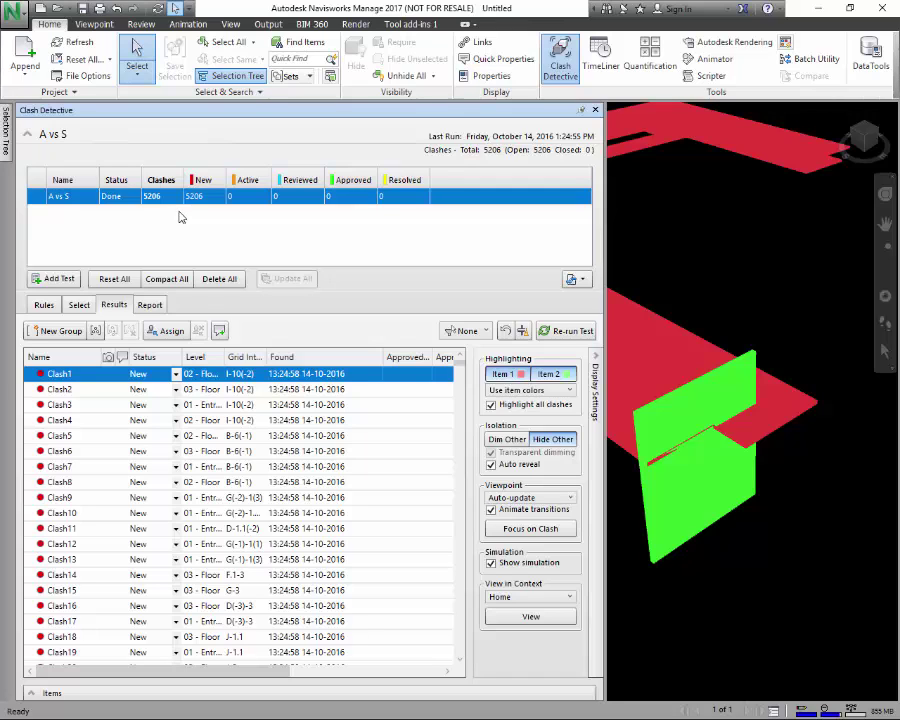
Set the test's tolerance to 0.5 m and run it again
click(80, 306)
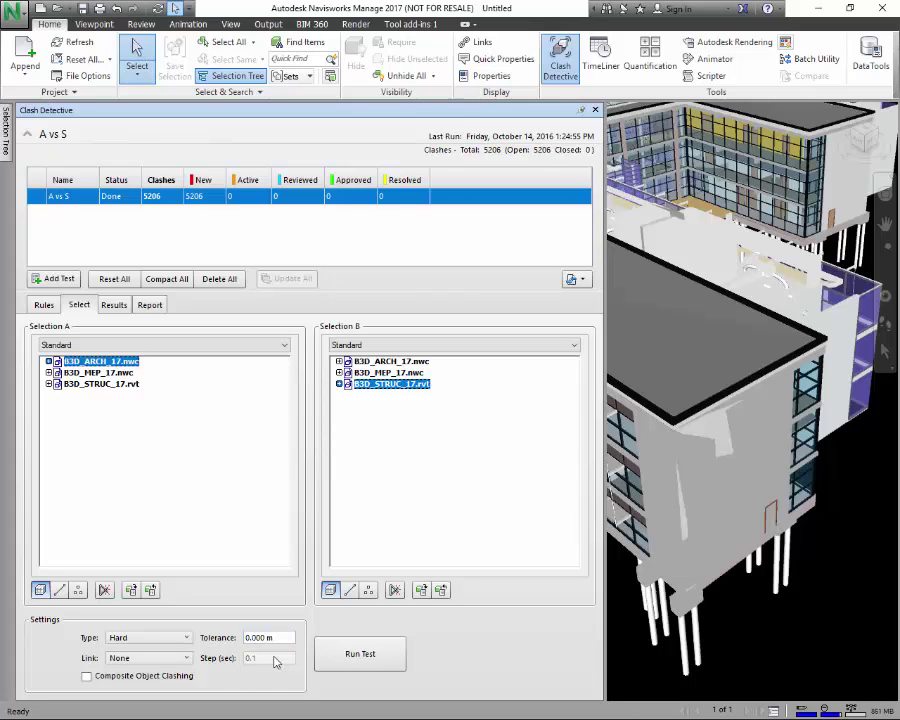
drag(287, 637, 240, 645)
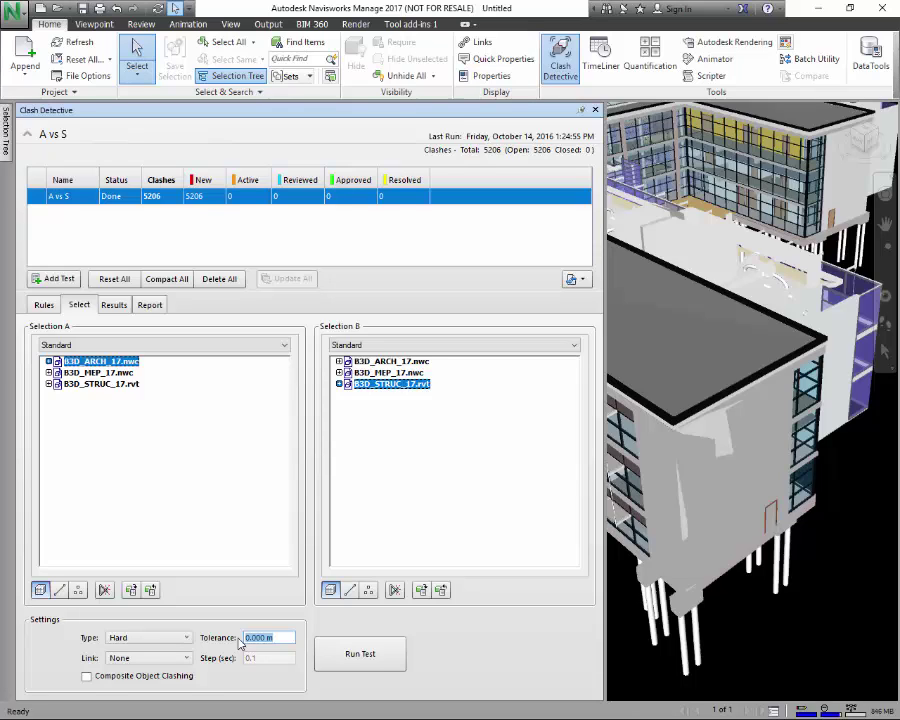
text(0.5)
click(360, 662)
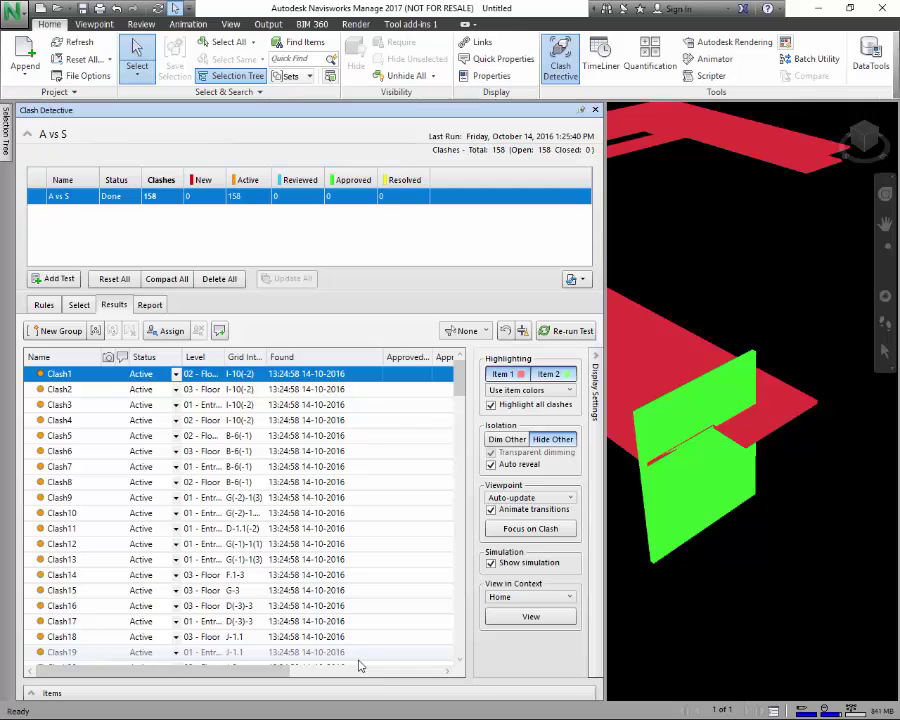
Raise the tolerance of the A vs S test to 1 m and rerun it
click(79, 305)
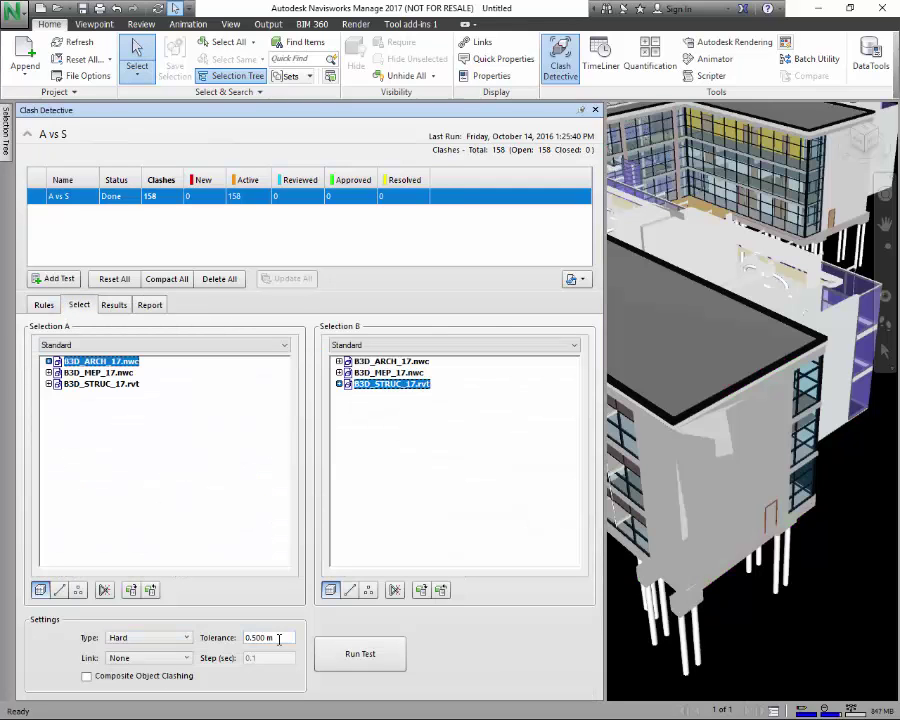
drag(291, 637, 241, 639)
text(1)
click(368, 661)
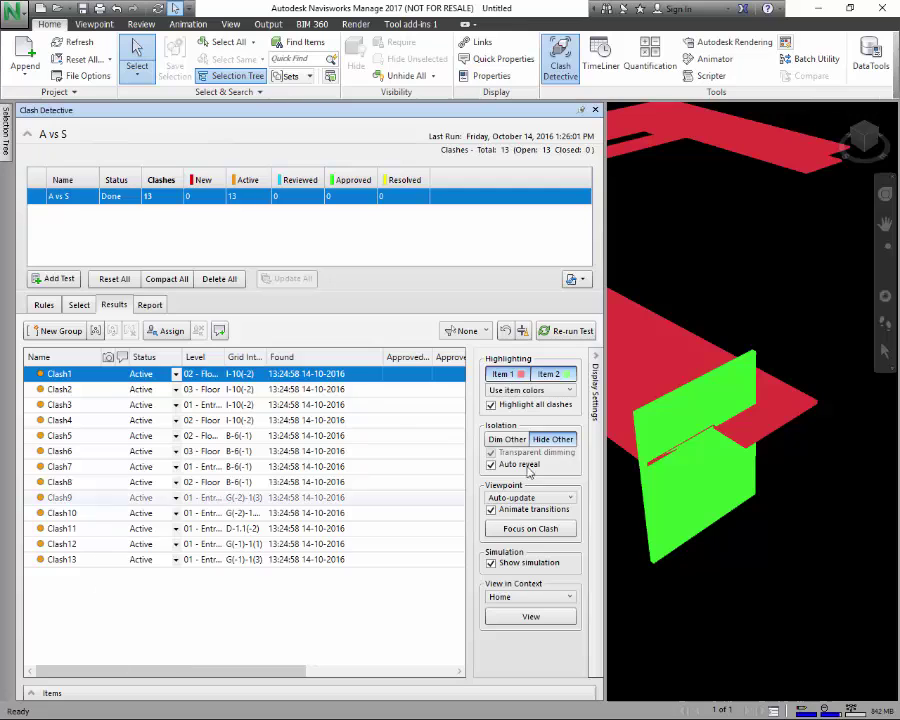
Inspect Clash6 and Clash12 in the model view, temporarily narrowing Clash Detective for a wider view
click(60, 452)
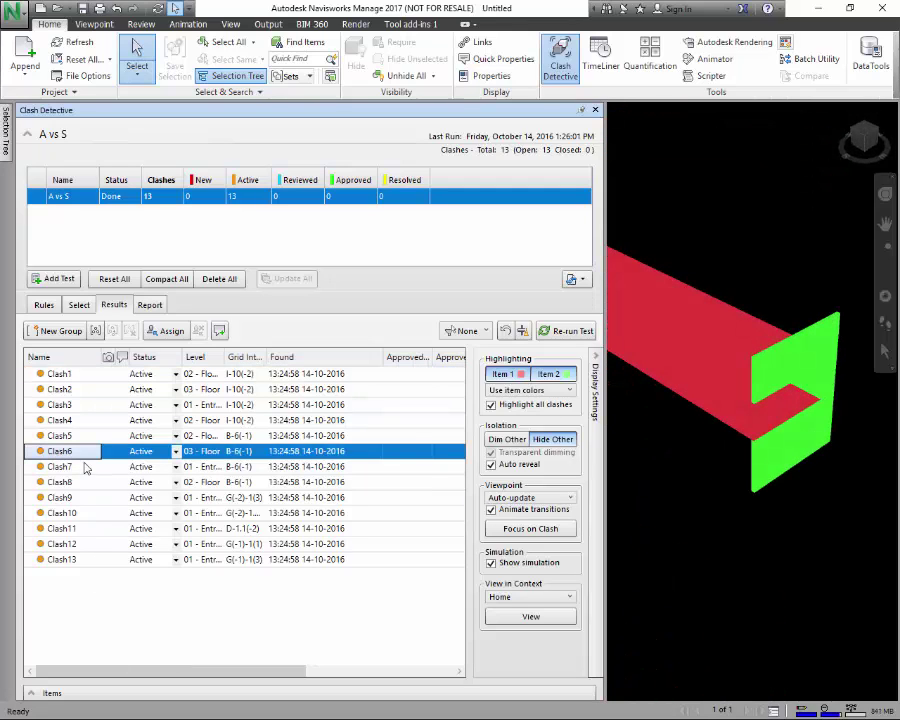
drag(605, 555, 277, 540)
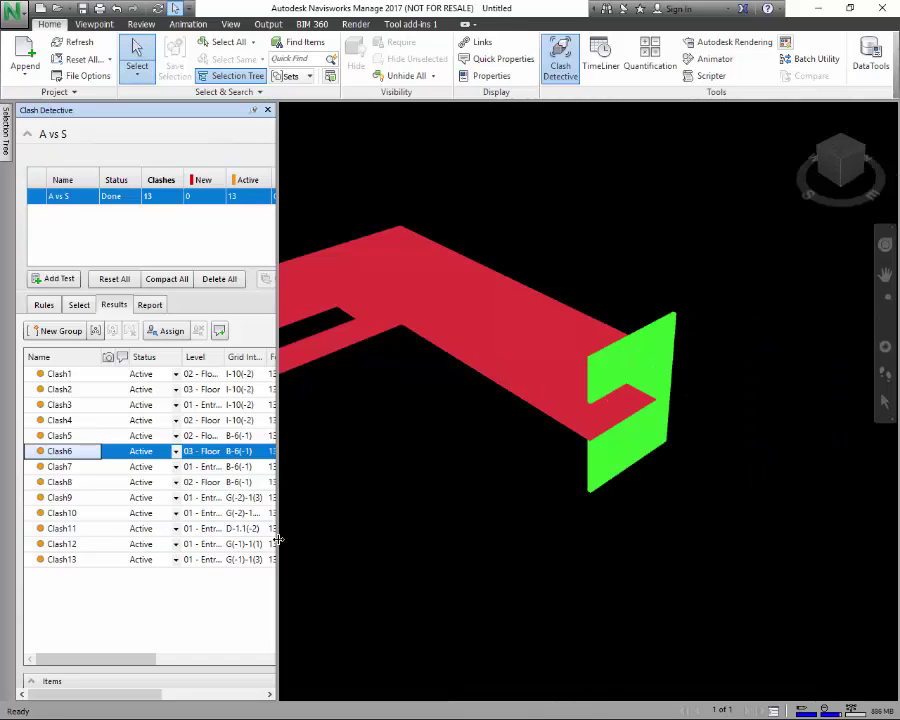
click(62, 545)
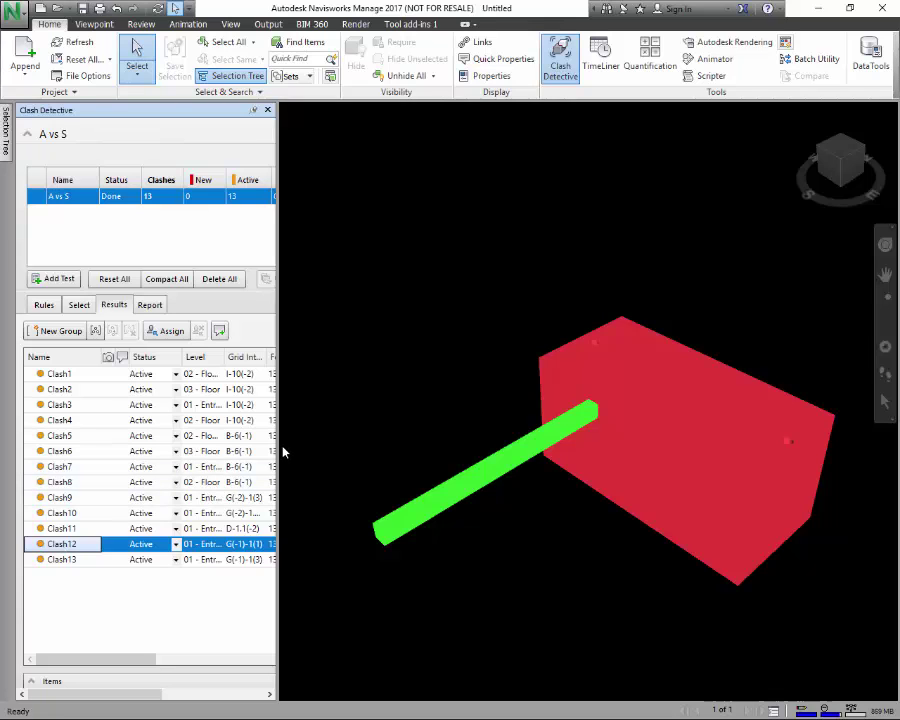
drag(280, 454, 552, 468)
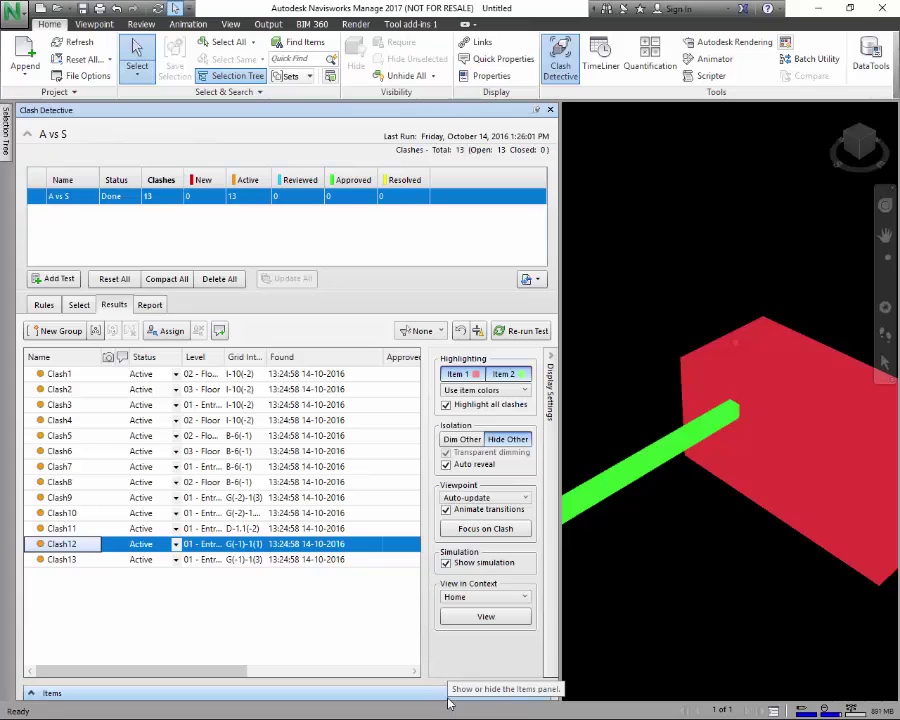
Set View in Context to All and view Clash12 in context
click(524, 598)
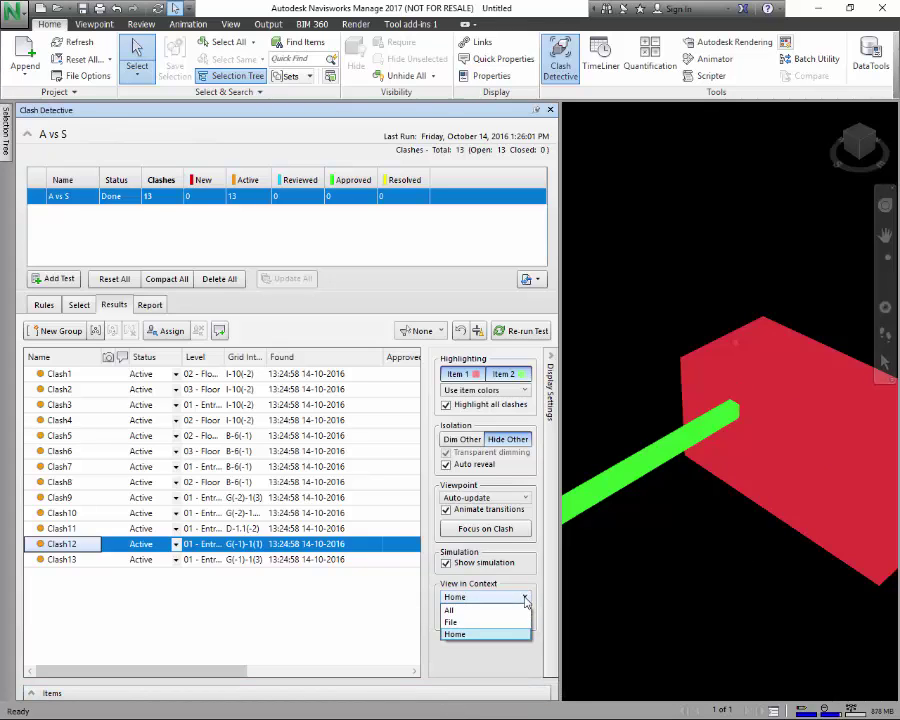
click(462, 610)
click(487, 617)
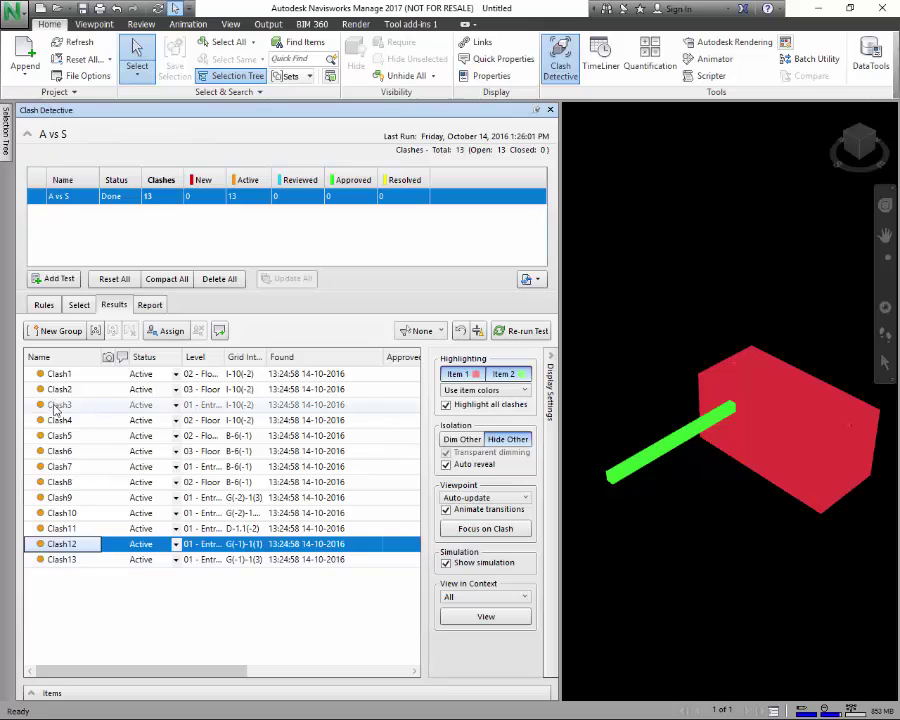
Change the status of Clash3 to Approved and check its approval details
click(58, 405)
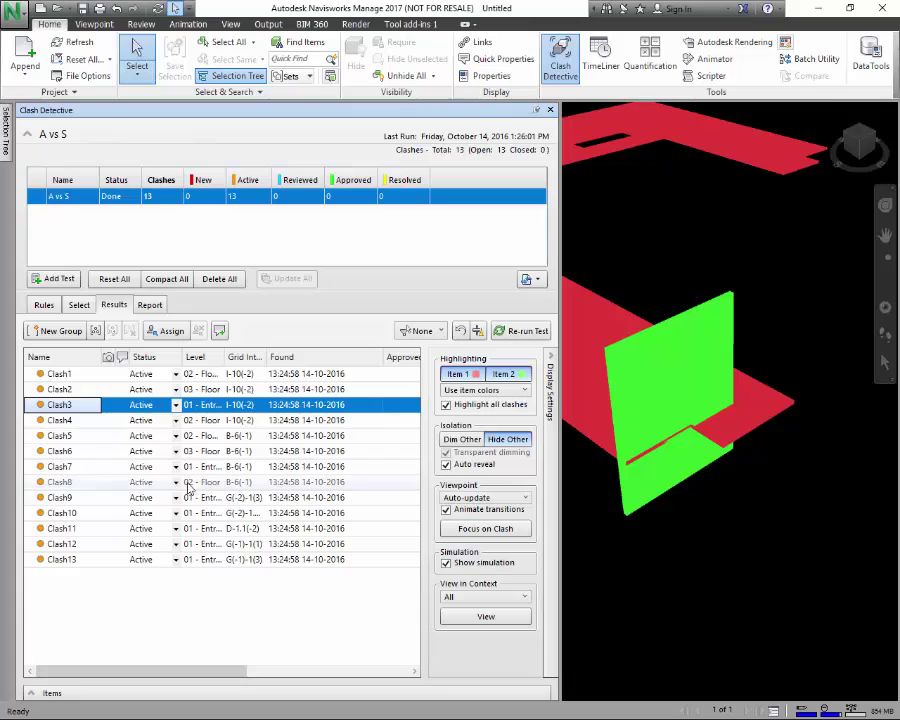
click(176, 405)
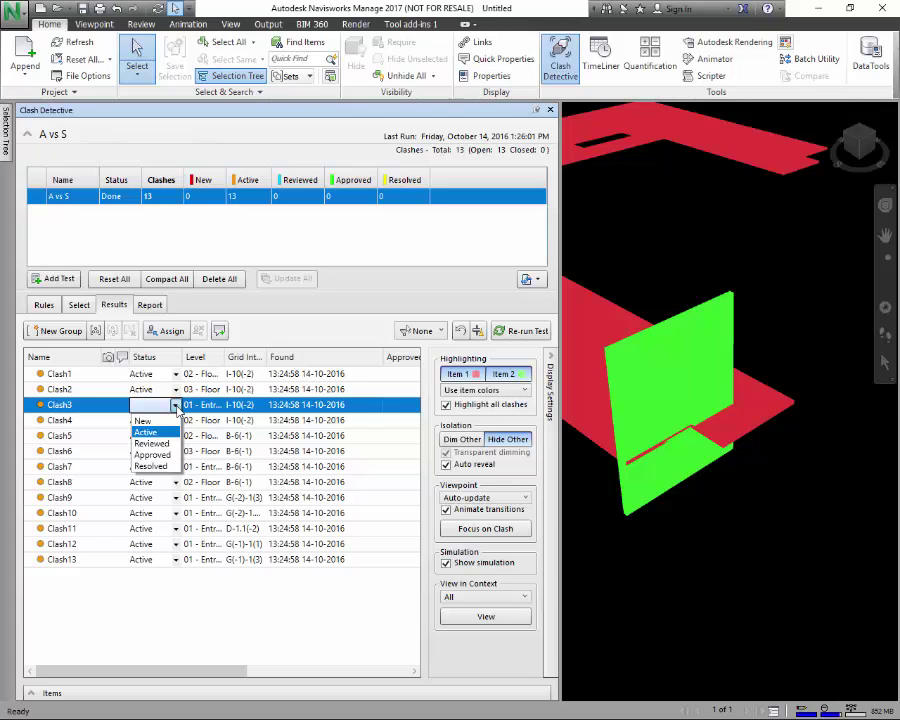
click(152, 455)
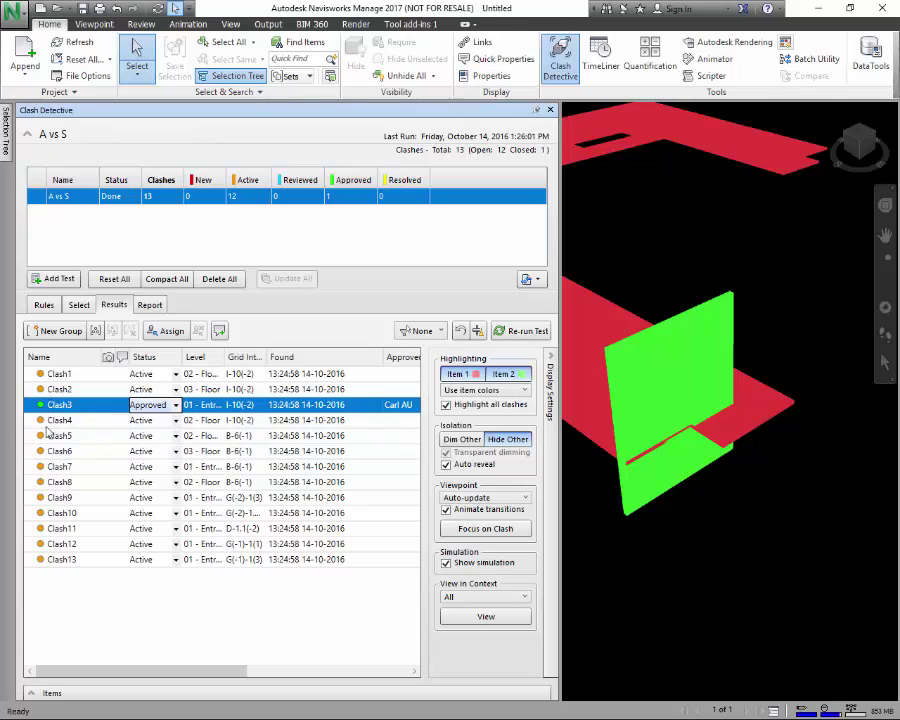
drag(209, 675, 336, 675)
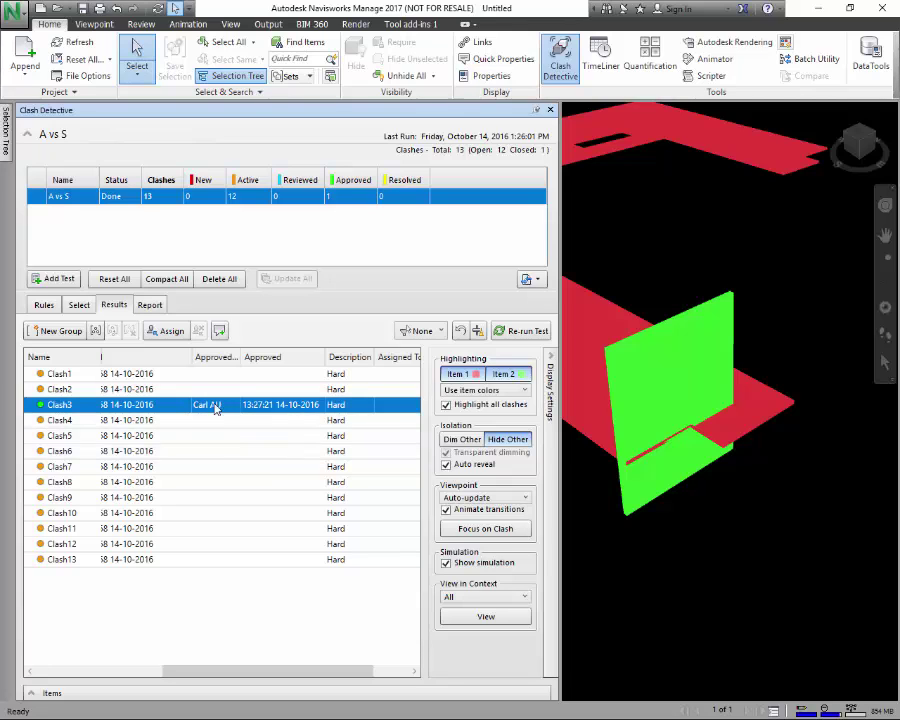
drag(281, 671, 65, 662)
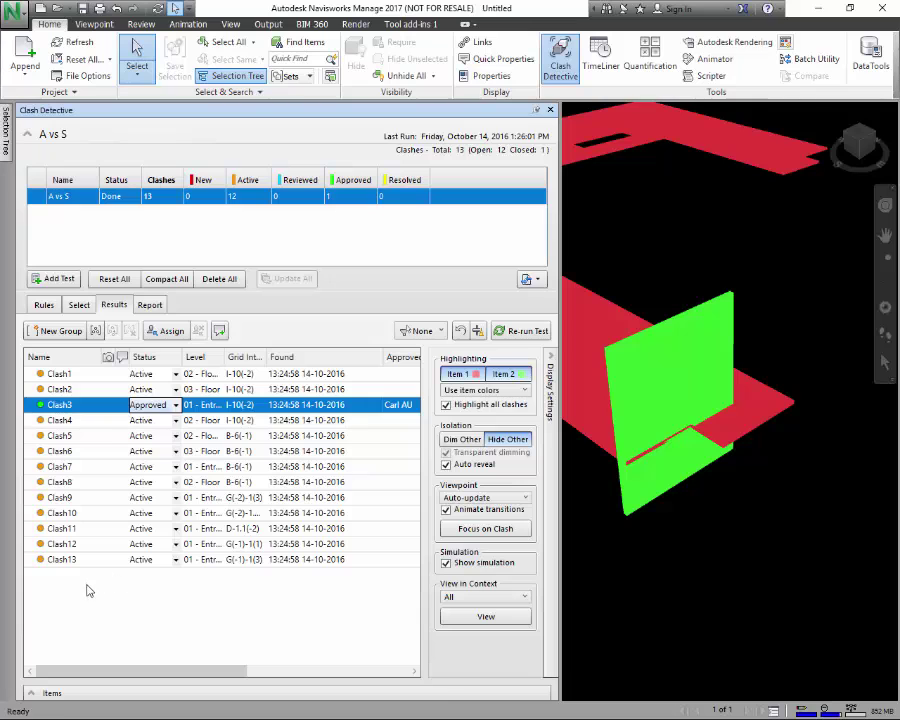
View Clash1, then mark Clash6 as Resolved
click(60, 374)
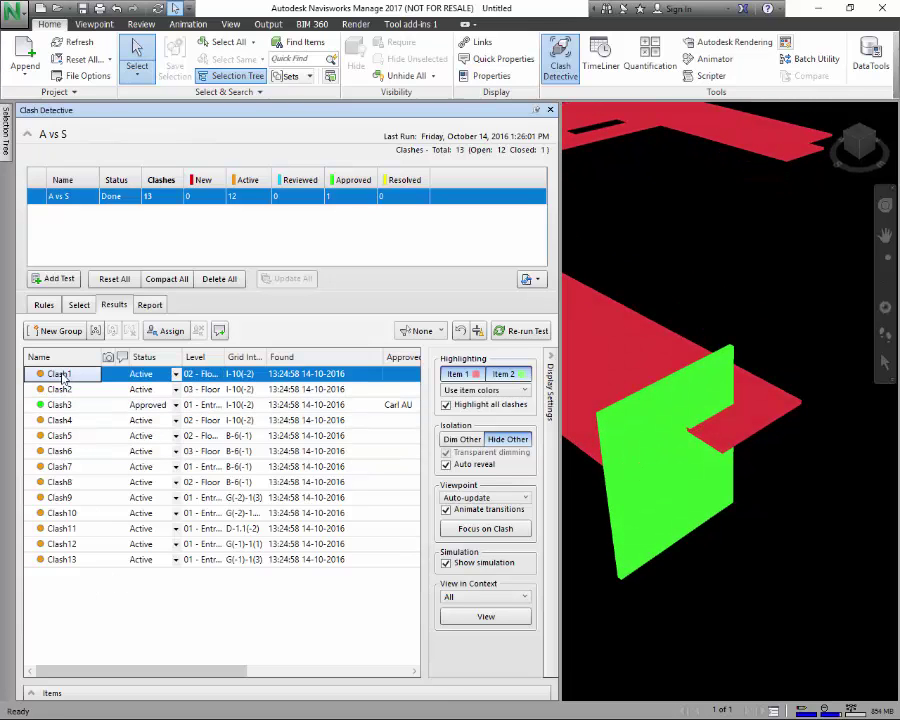
click(64, 451)
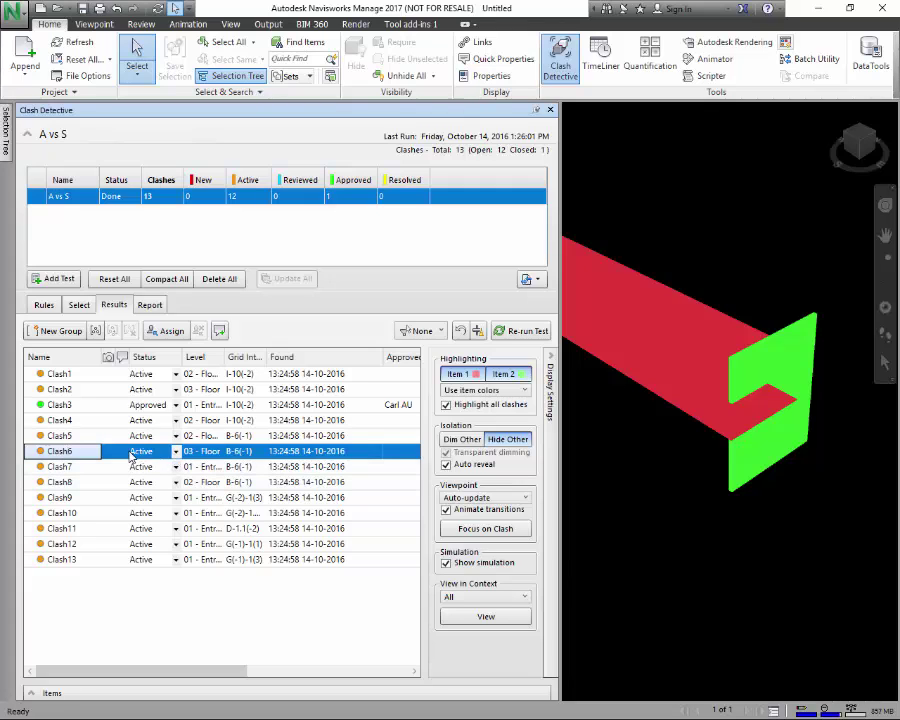
click(175, 452)
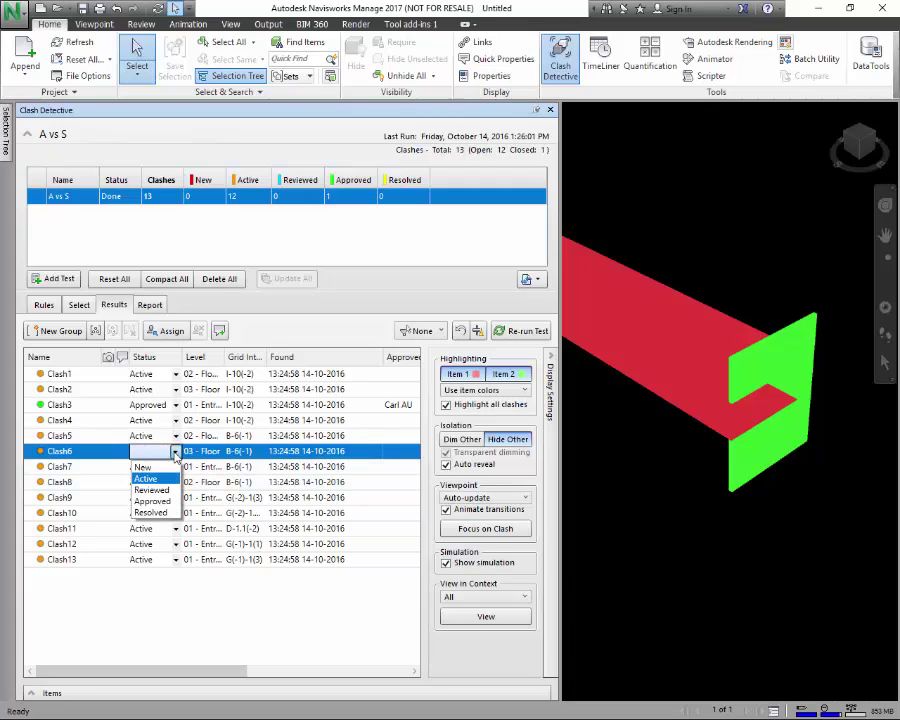
click(150, 510)
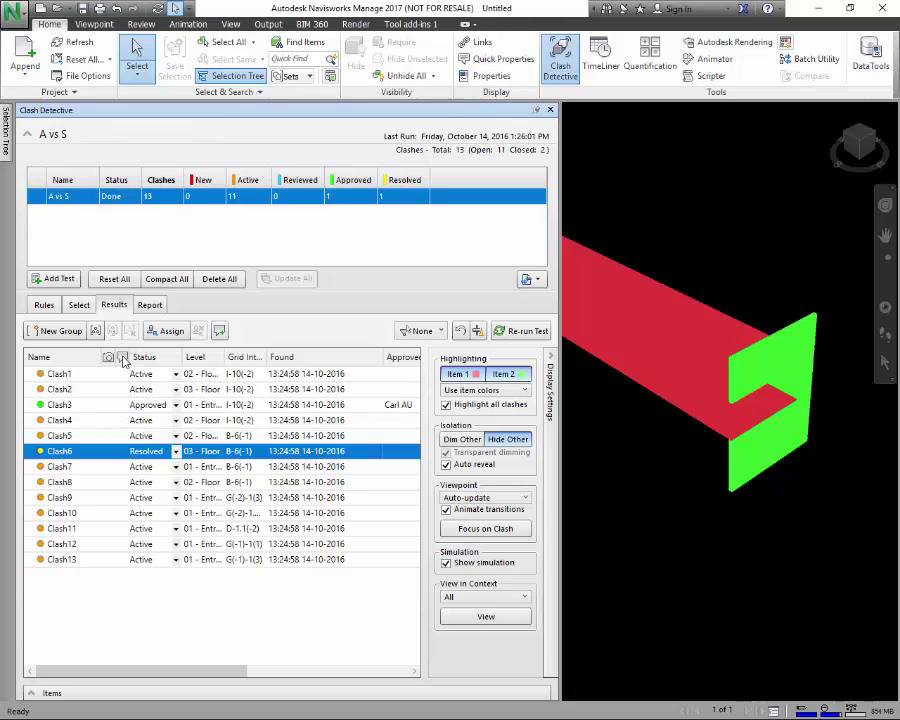
Add a comment to Clash6 telling the responsible colleague that it is in their area and asking them to address it
drag(157, 677, 49, 648)
click(221, 332)
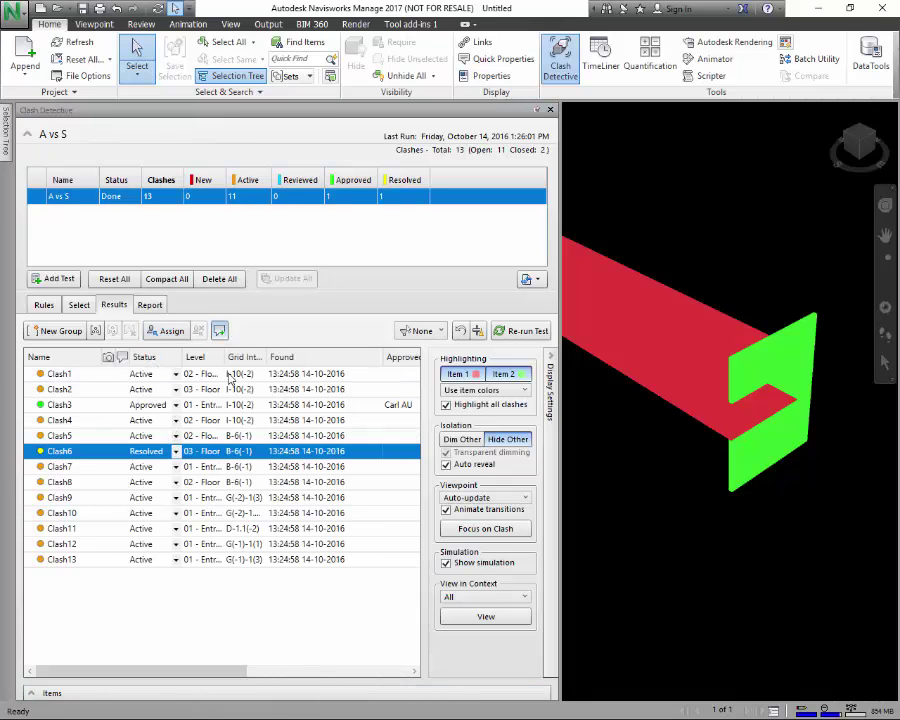
drag(5, 435, 203, 521)
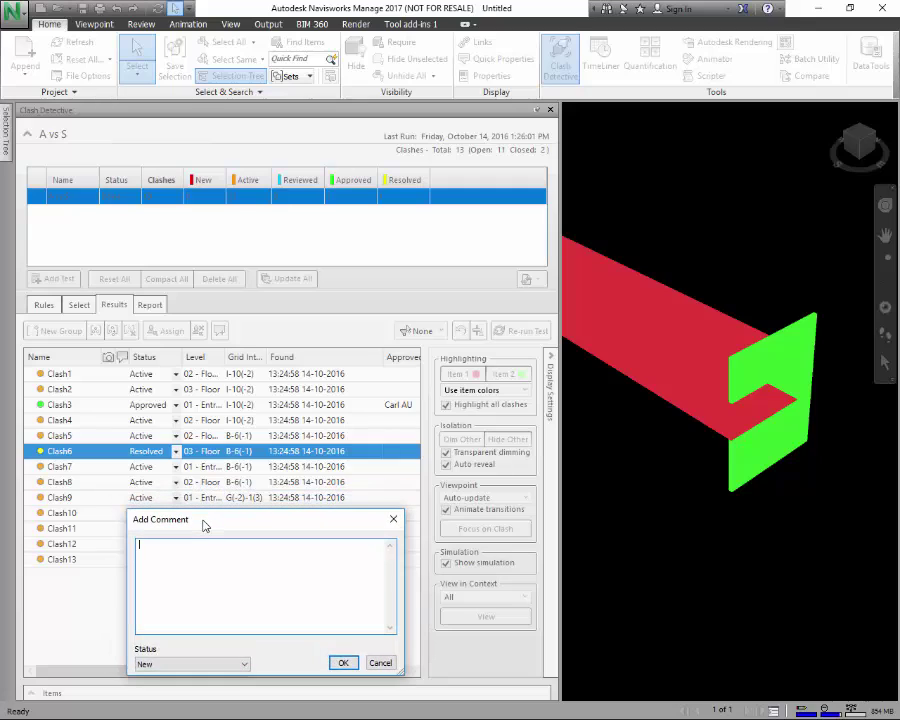
text(Bob this is in yoru Area ple)
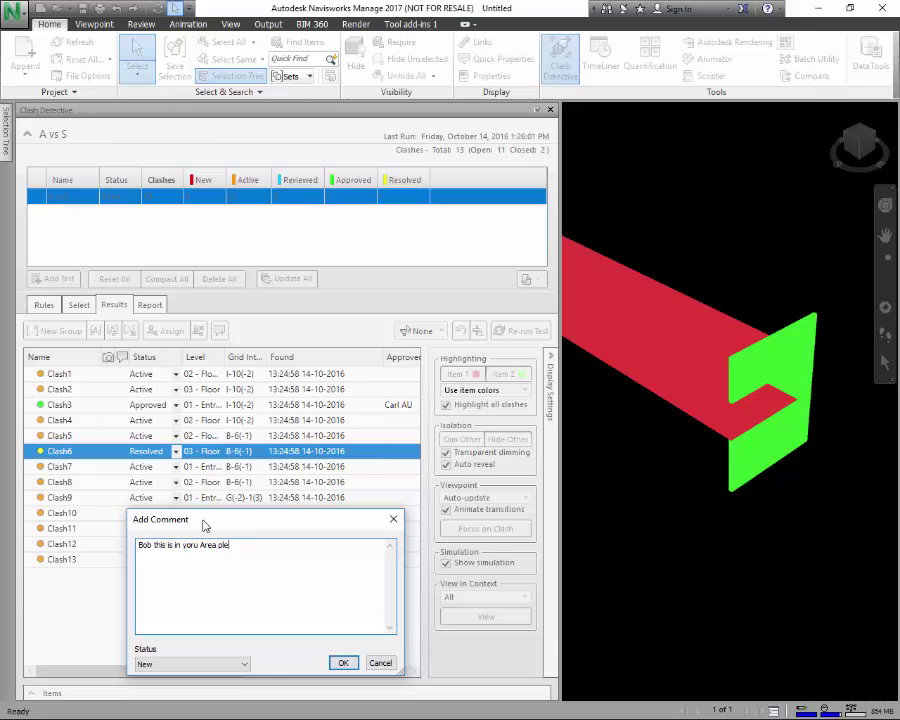
text(ase address)
click(343, 663)
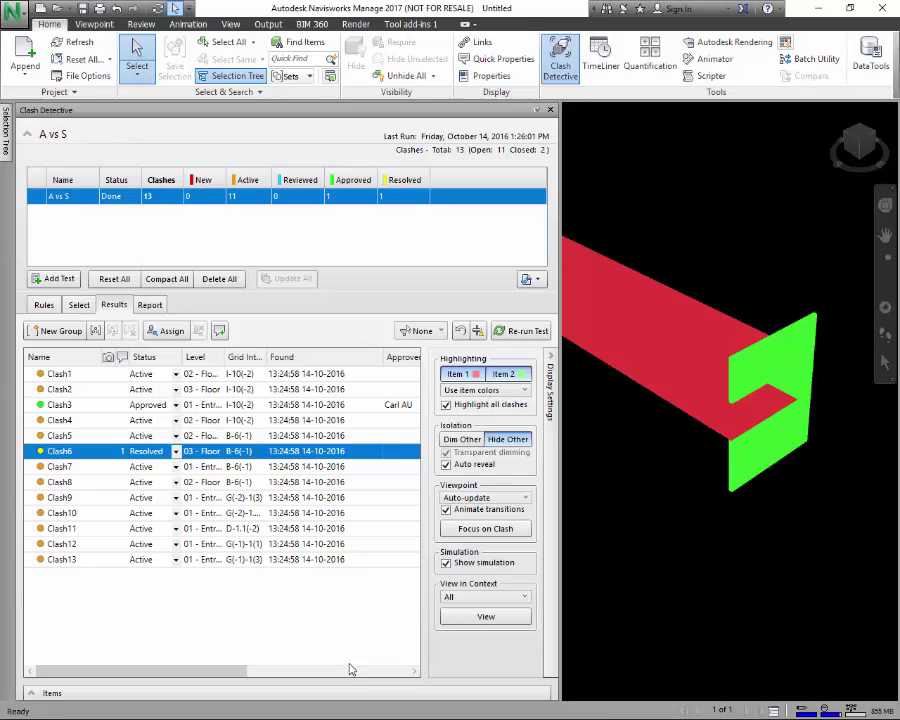
Set the A vs S test's tolerance to 0.9 m and run the test again
click(82, 308)
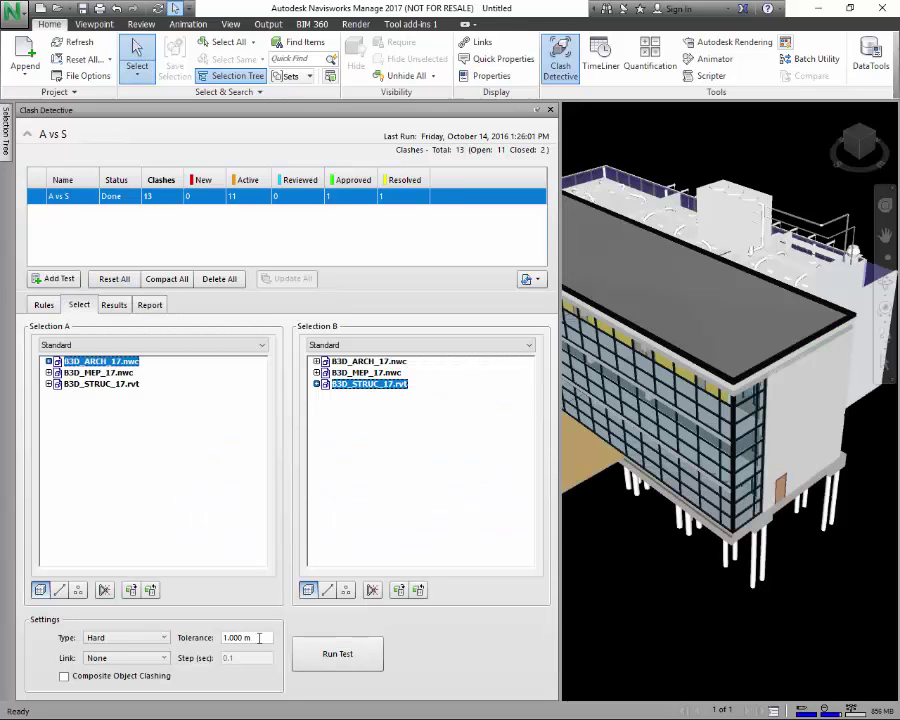
drag(259, 637, 204, 637)
text(0.9)
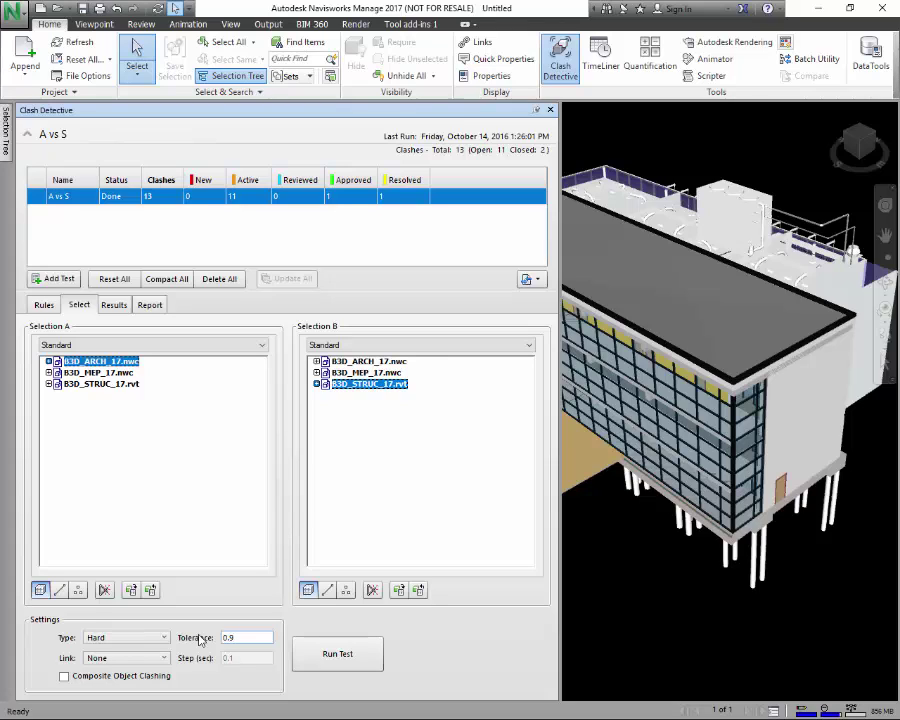
click(333, 657)
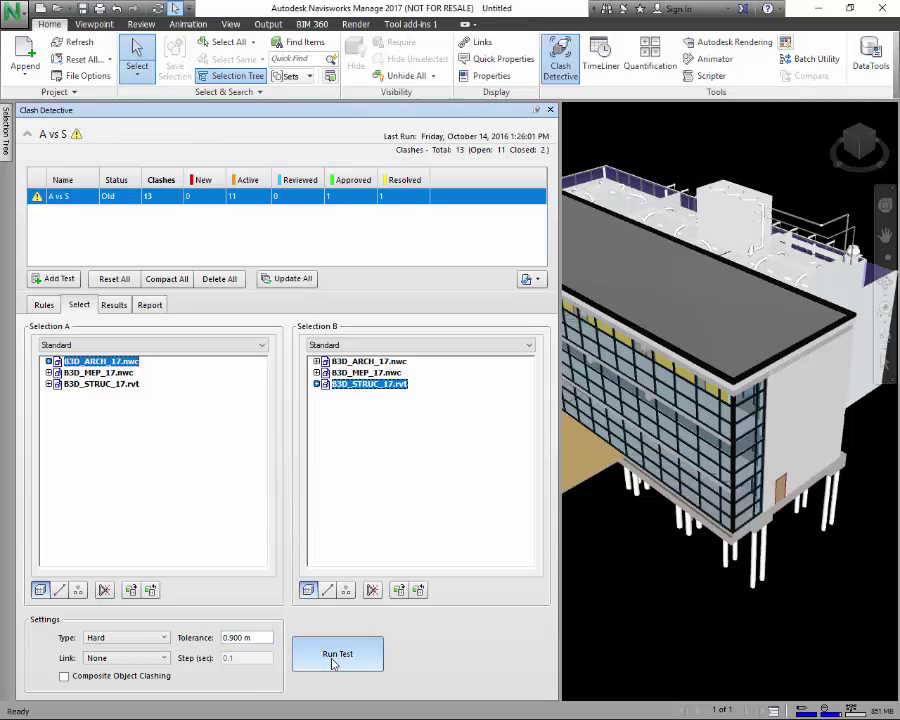
click(335, 656)
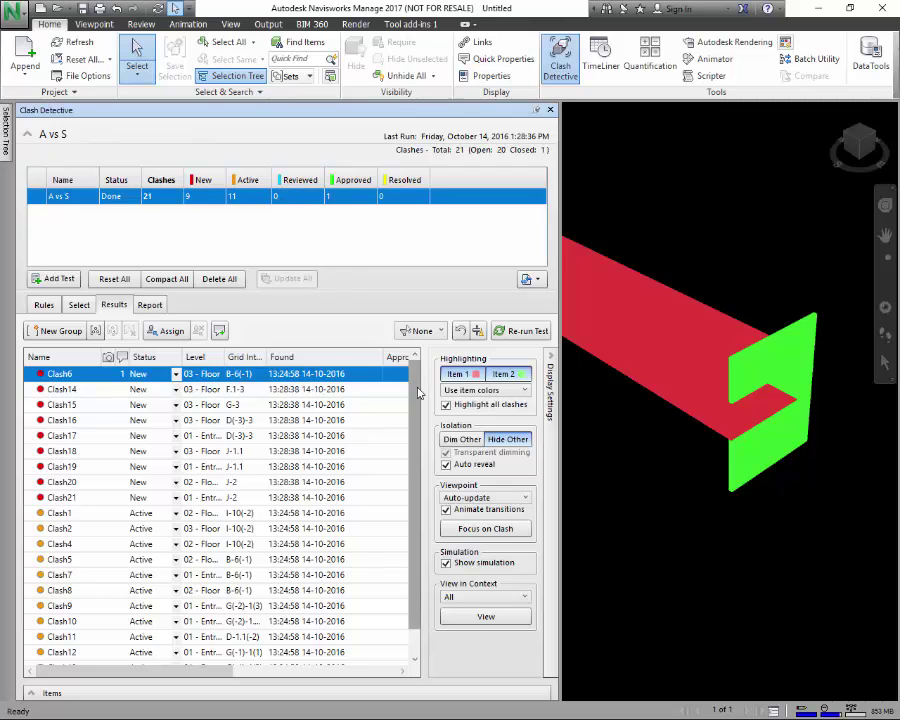
Look through the updated A vs S results list and select Clash6
scroll(415, 500, down, 1)
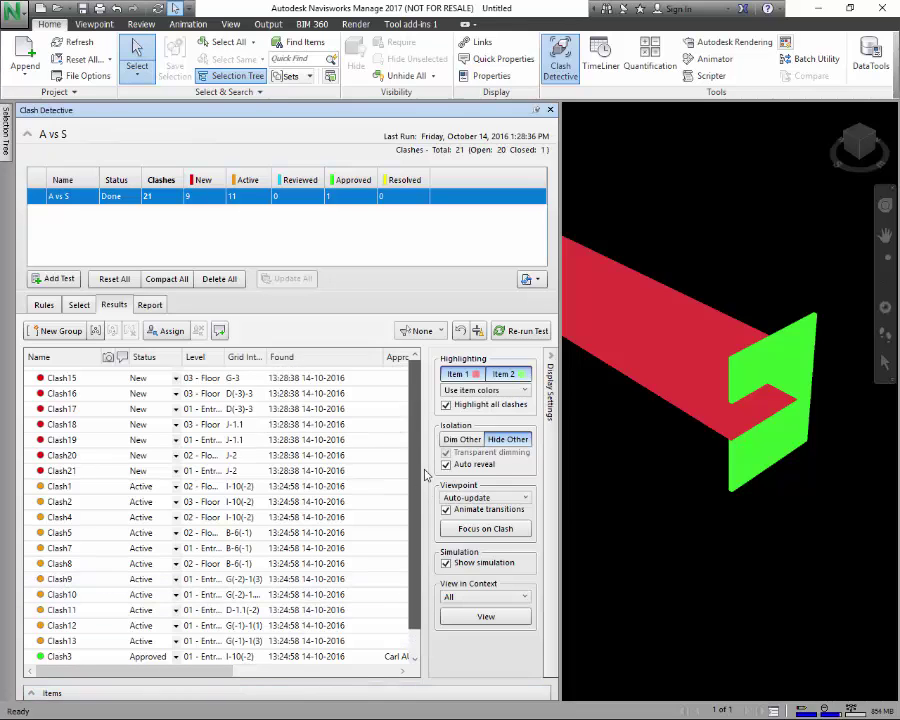
scroll(414, 580, up, 1)
click(100, 377)
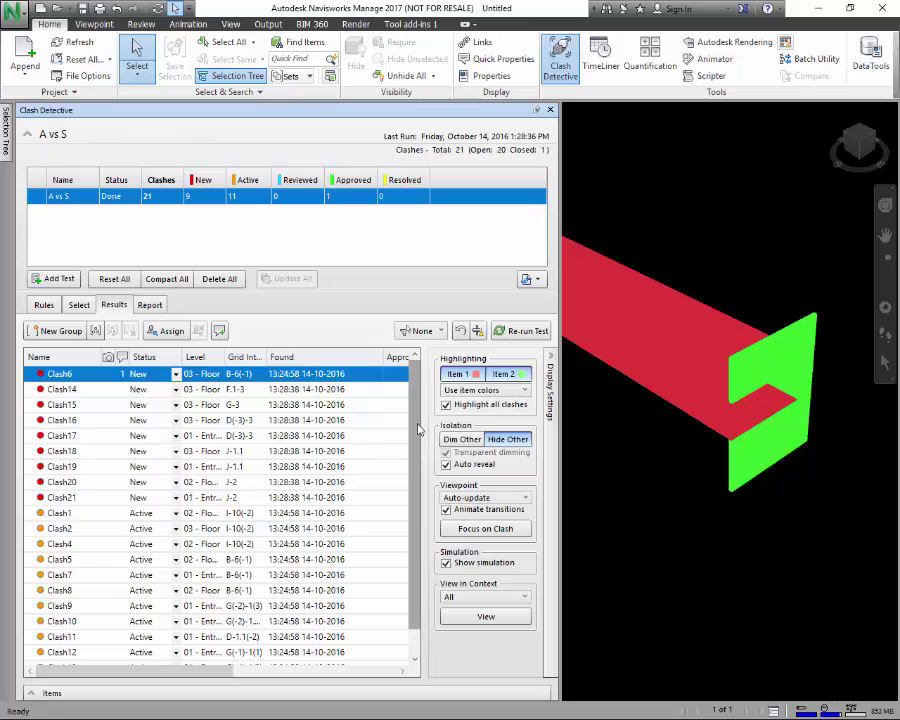
Inspect Clash8 through Clash13 one by one in the model view to compare which elements they involve
scroll(420, 508, down, 1)
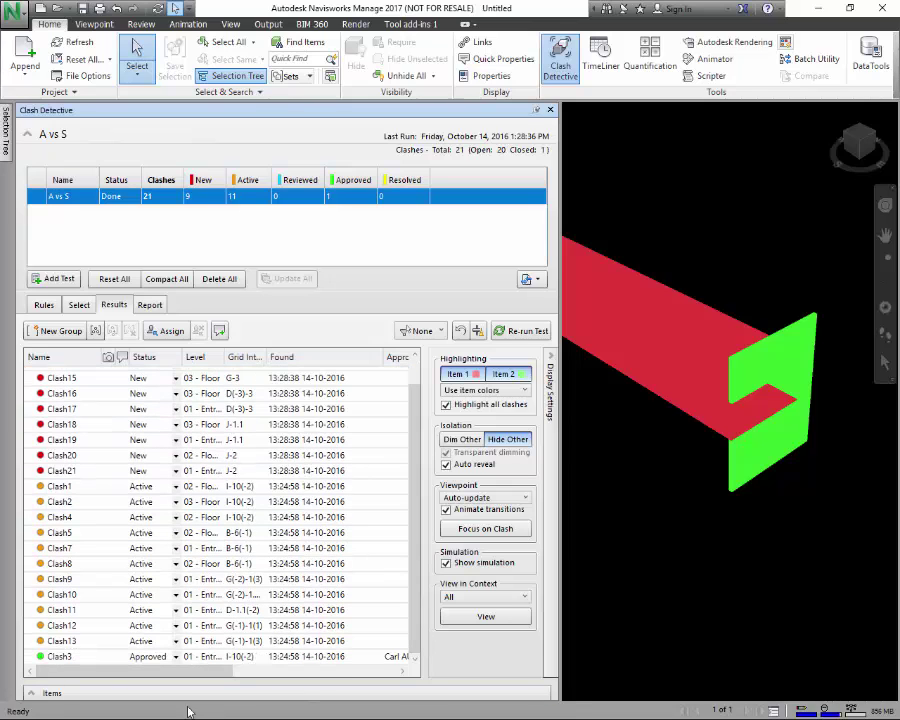
click(73, 612)
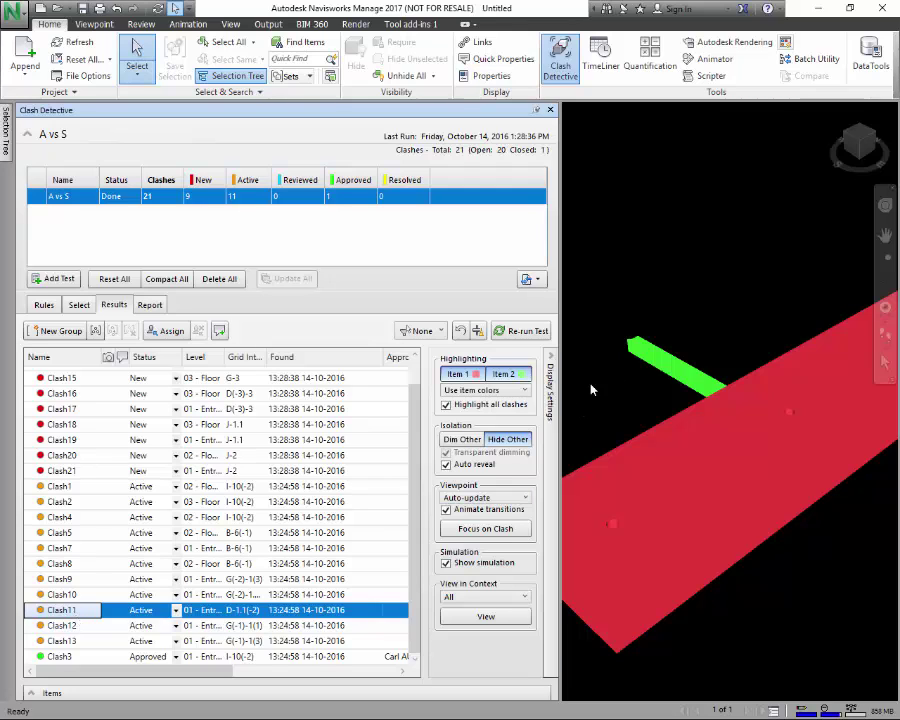
click(64, 626)
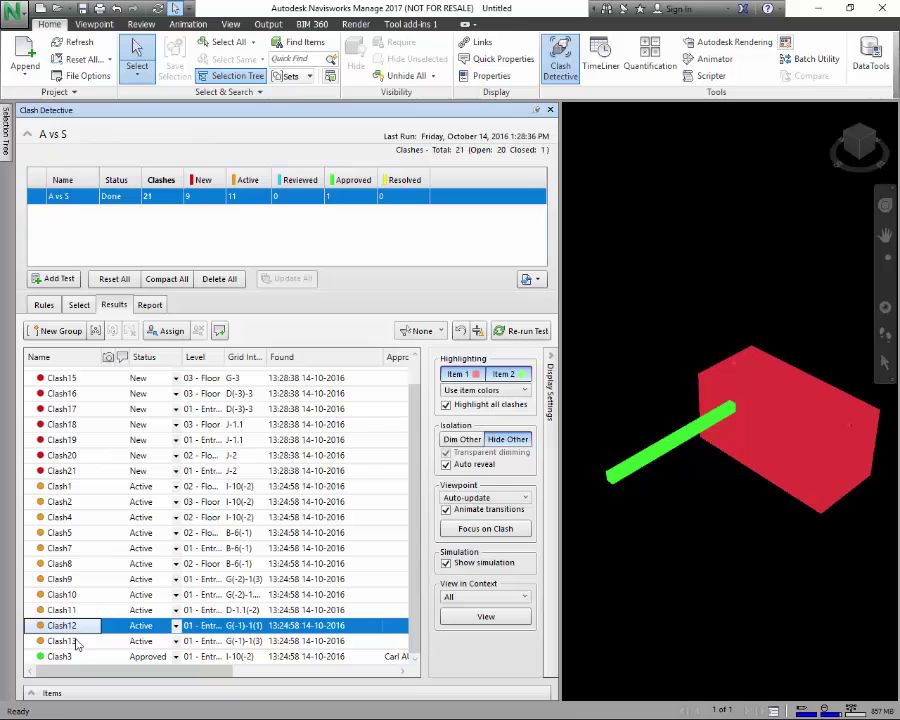
click(76, 642)
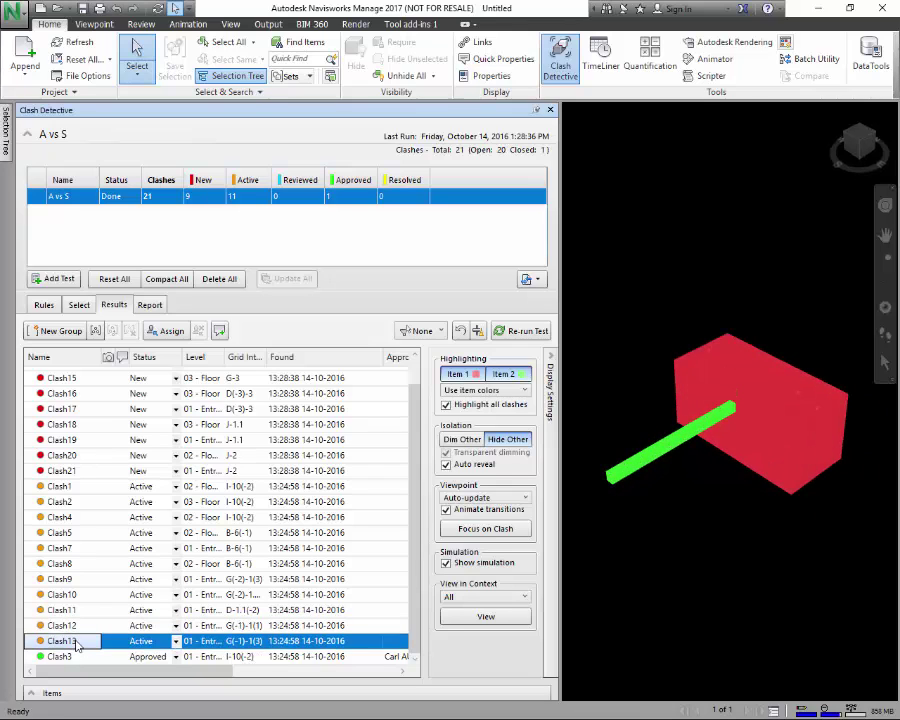
click(70, 595)
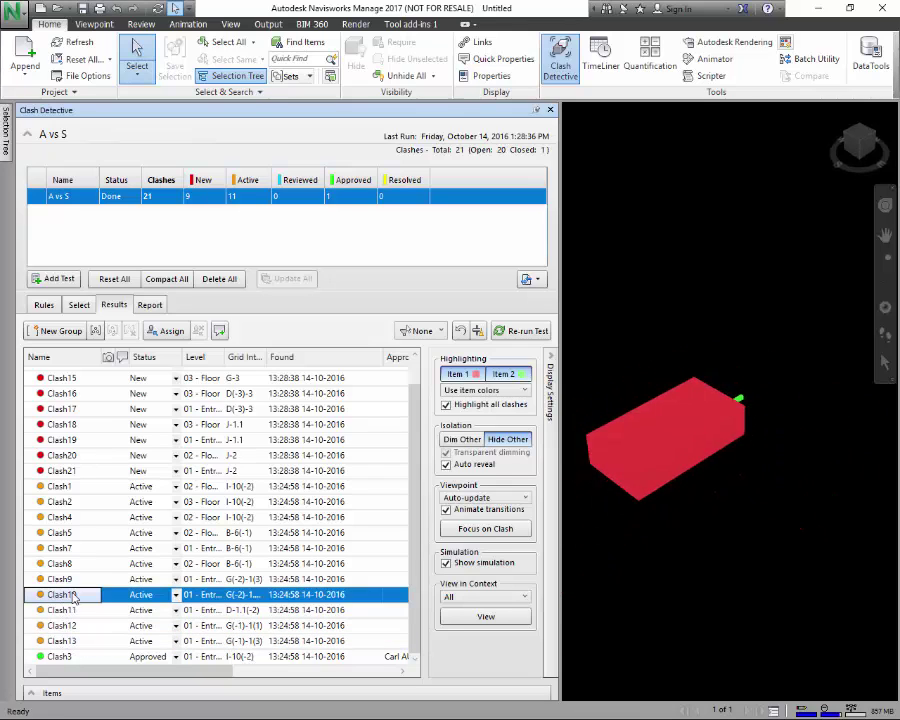
click(60, 579)
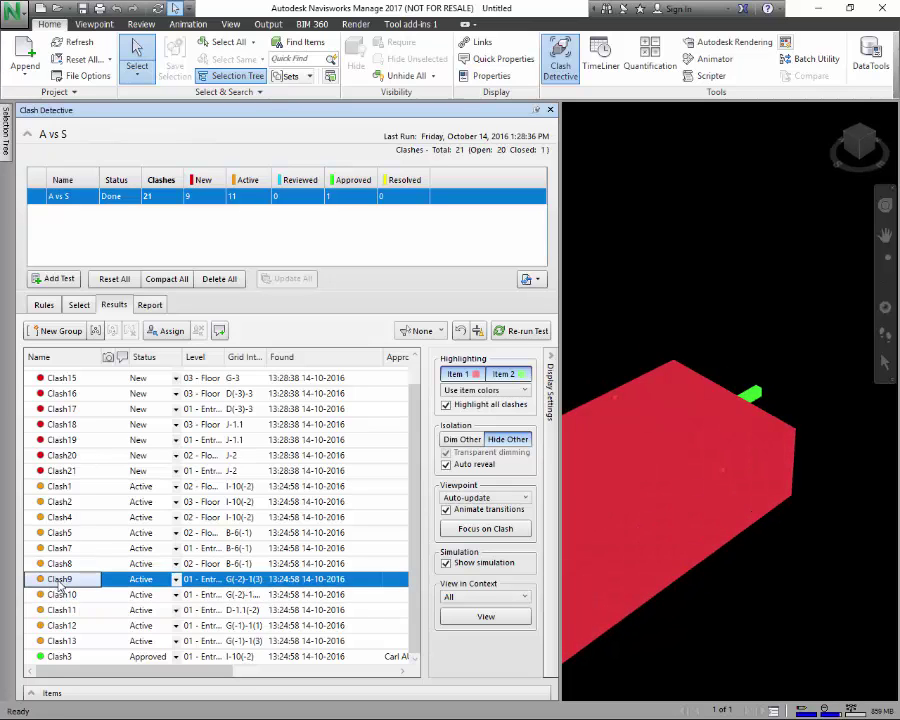
click(42, 562)
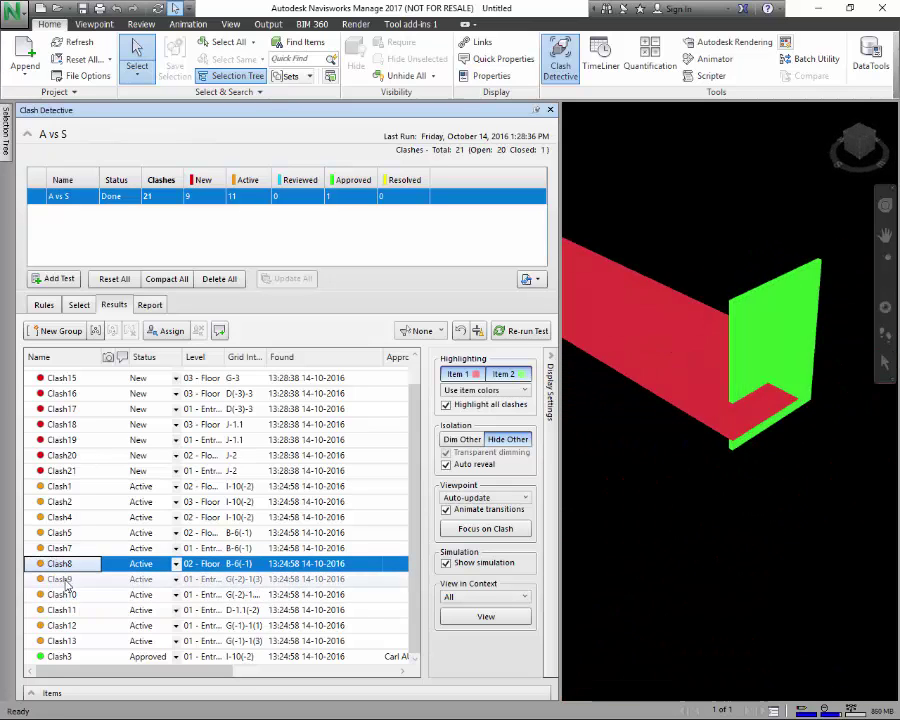
click(64, 581)
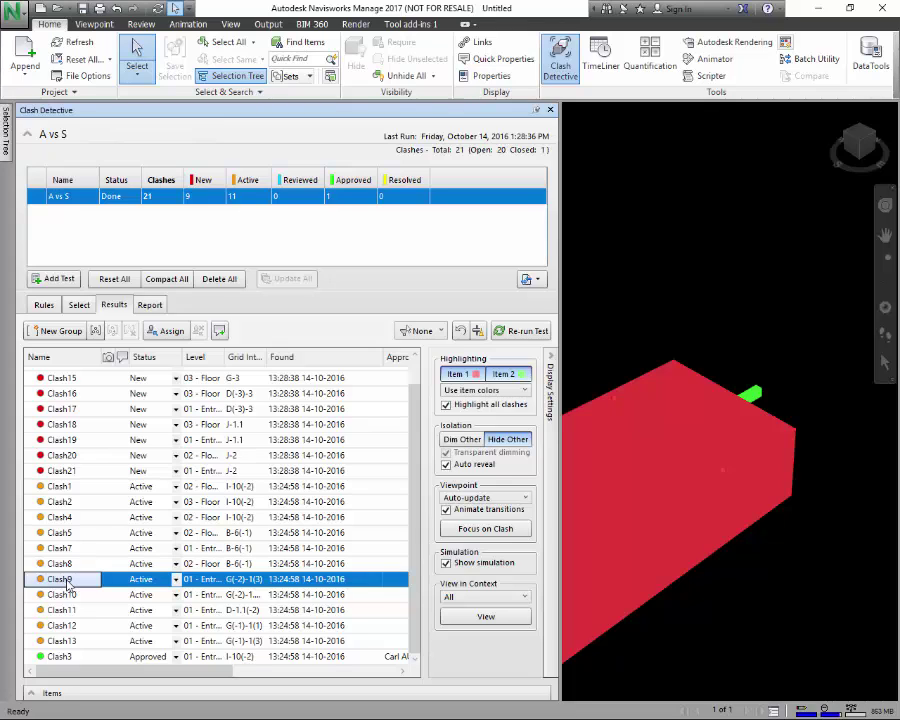
Create a new clash group named Beam Clash
click(60, 332)
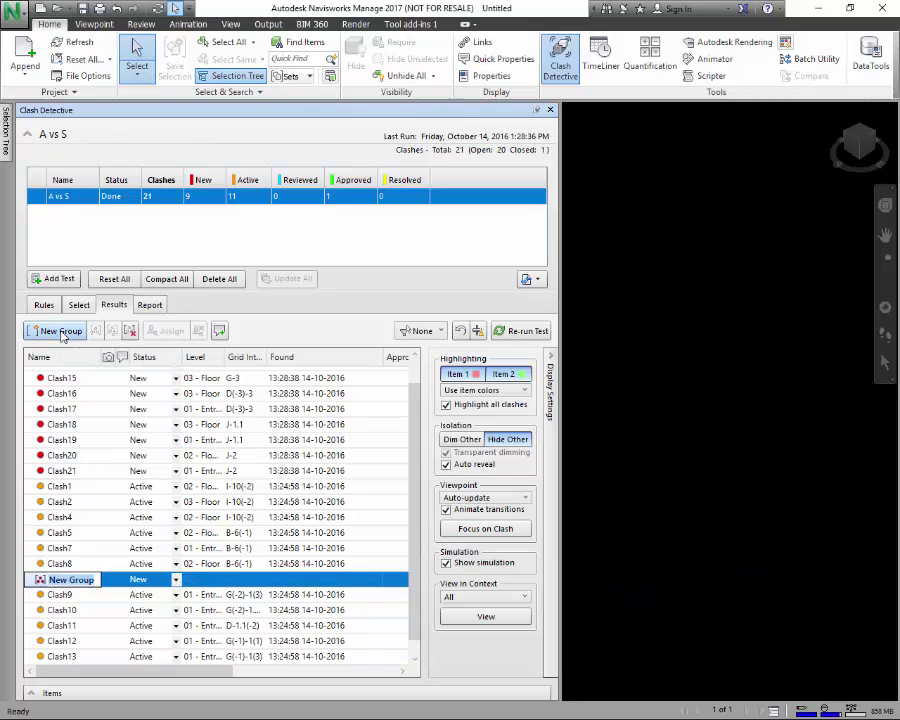
text(Beam Clash)
key(Return)
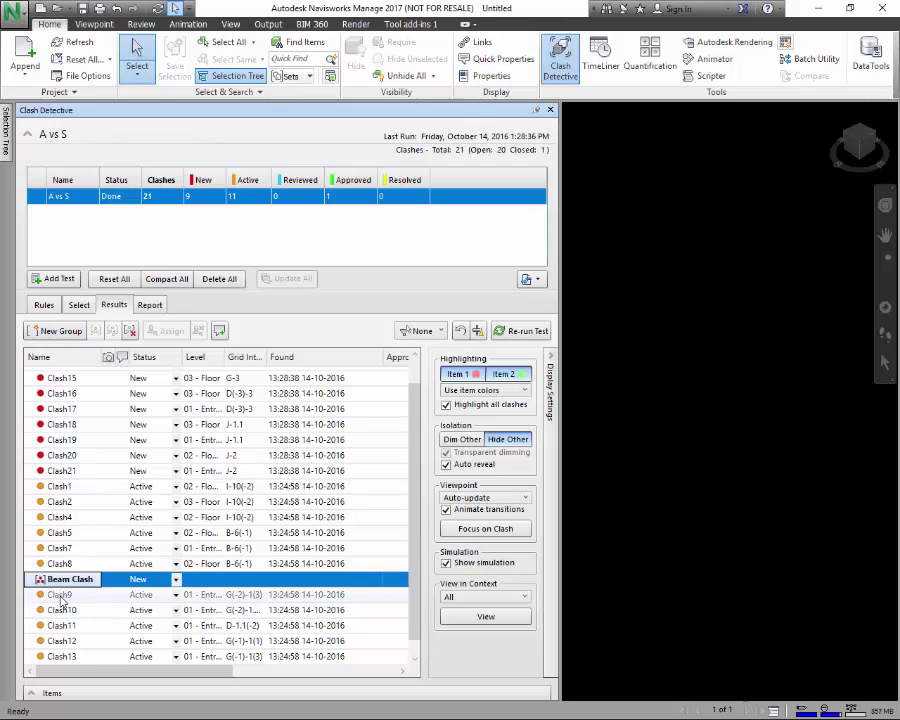
Move Clash9, Clash10, Clash11, Clash12 and Clash13 into the Beam Clash group
click(66, 595)
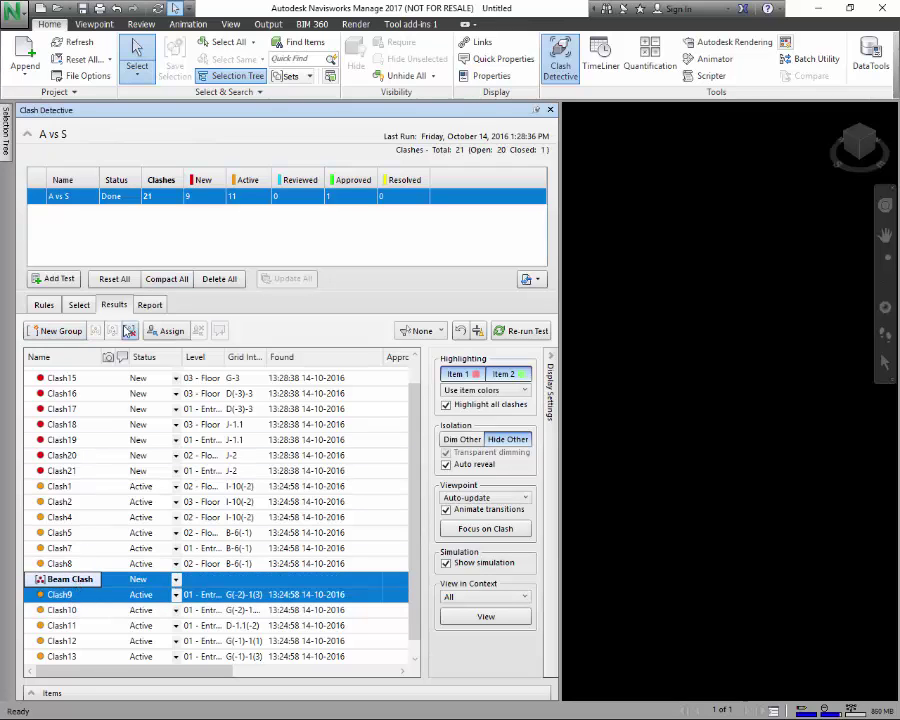
right_click(66, 597)
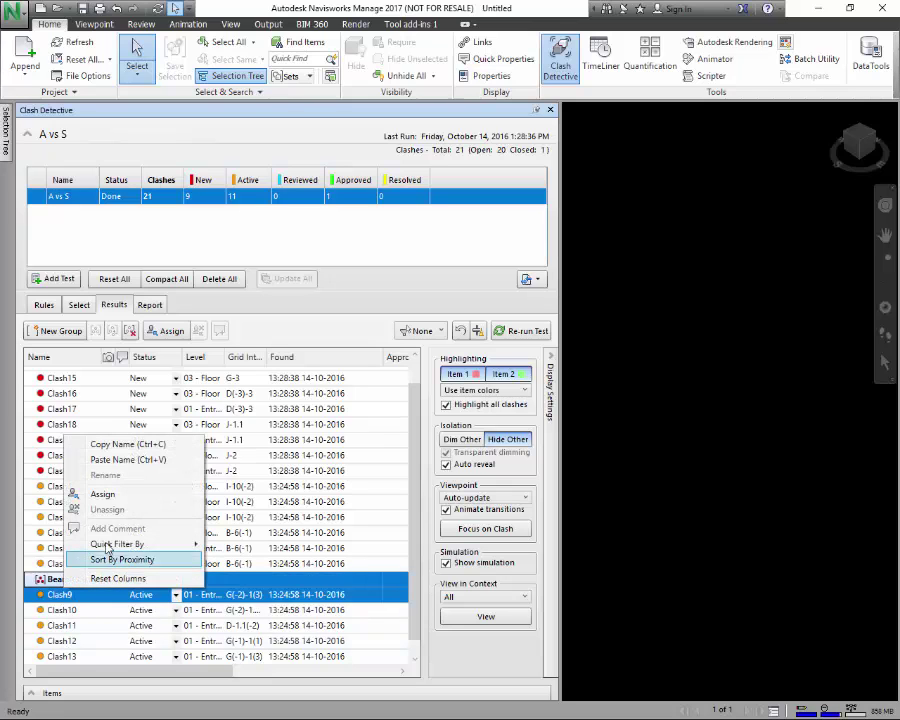
click(107, 640)
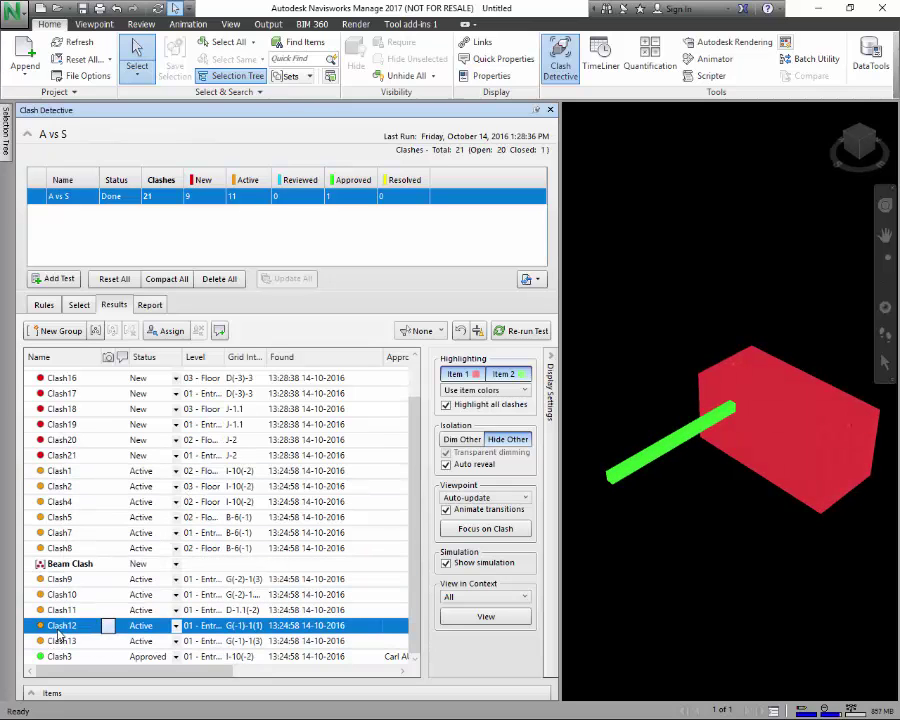
drag(90, 568, 92, 571)
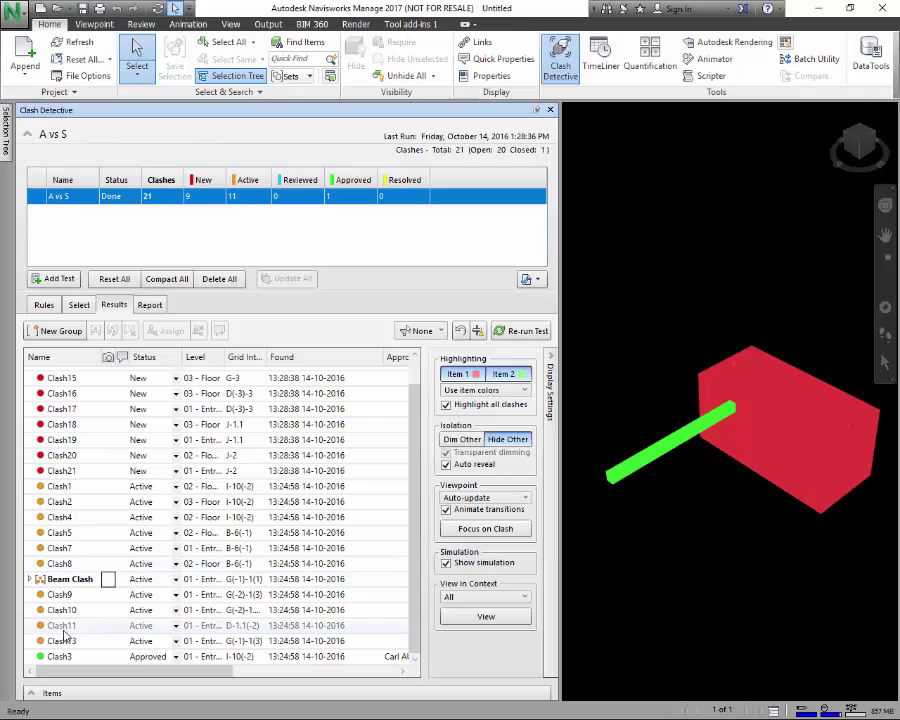
drag(62, 628, 98, 581)
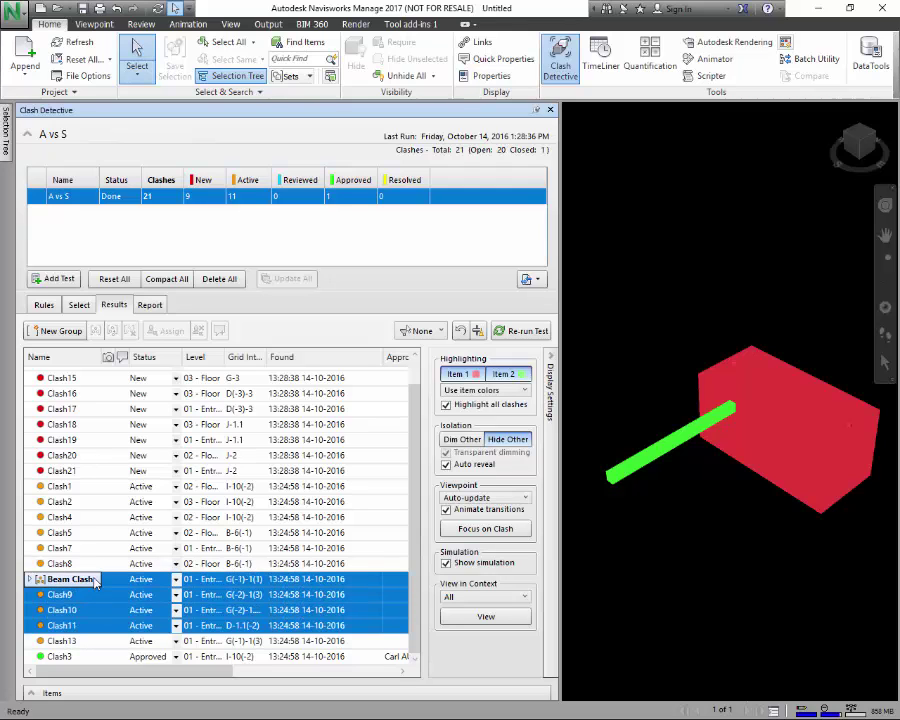
click(76, 640)
drag(76, 640, 74, 604)
shift+click(72, 640)
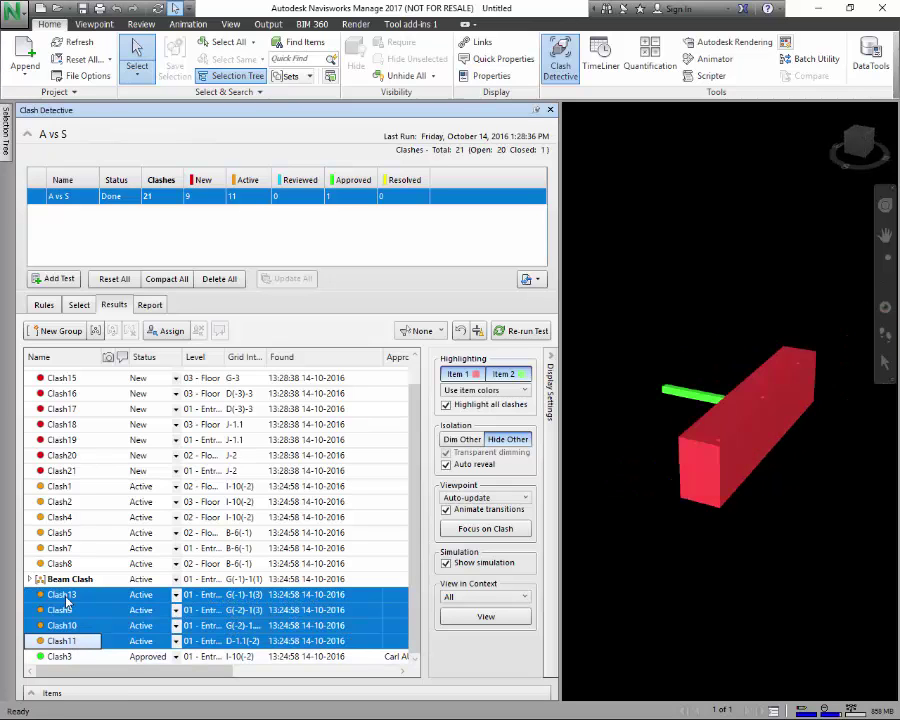
drag(98, 590, 72, 580)
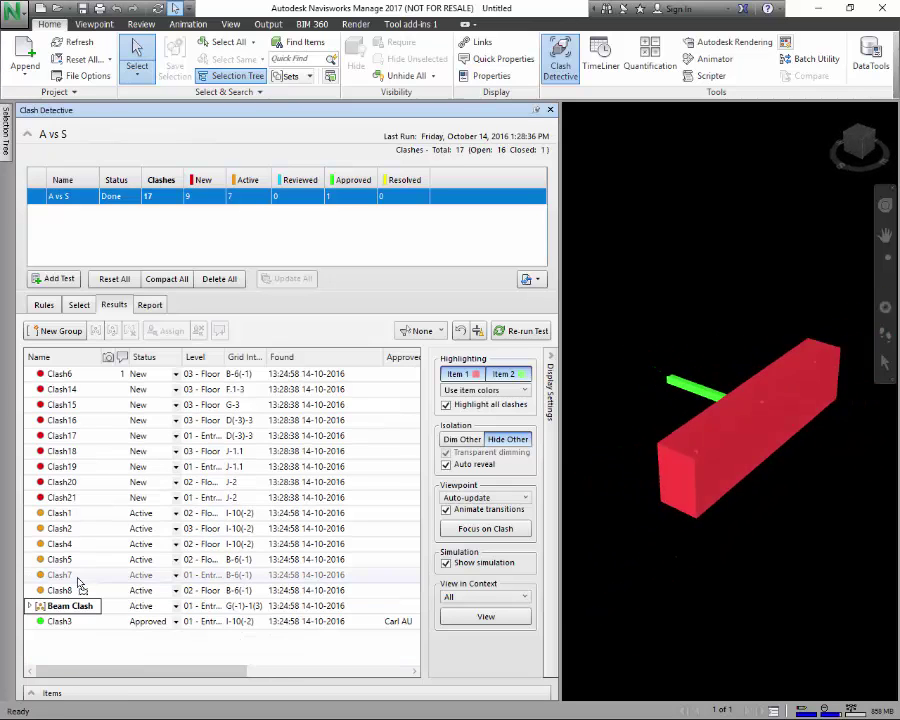
Expand the Beam Clash group to check its members and collapse it again
click(30, 606)
scroll(200, 606, down, 2)
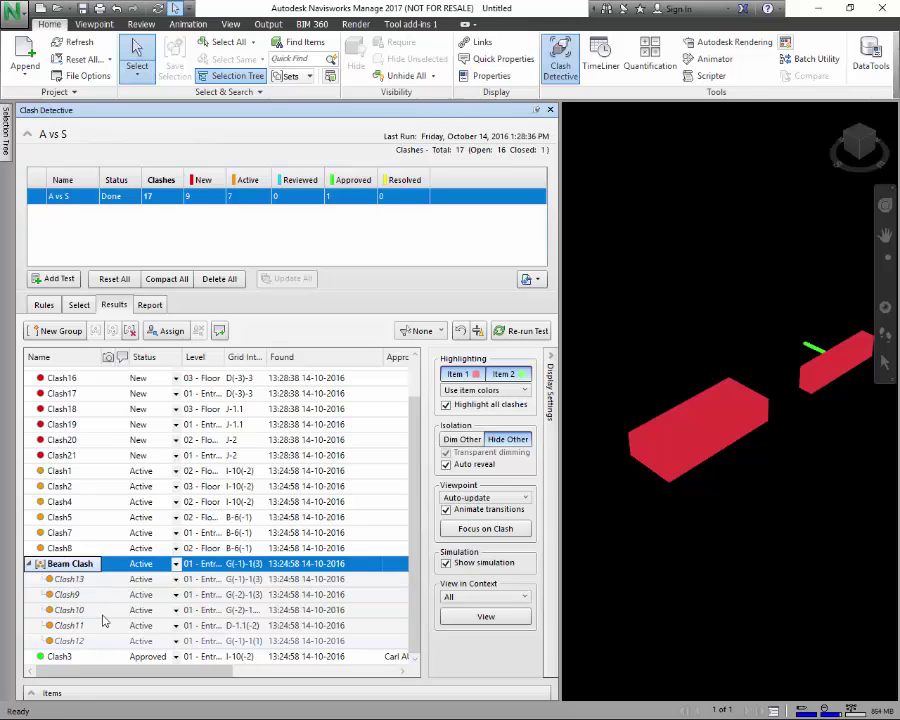
click(30, 564)
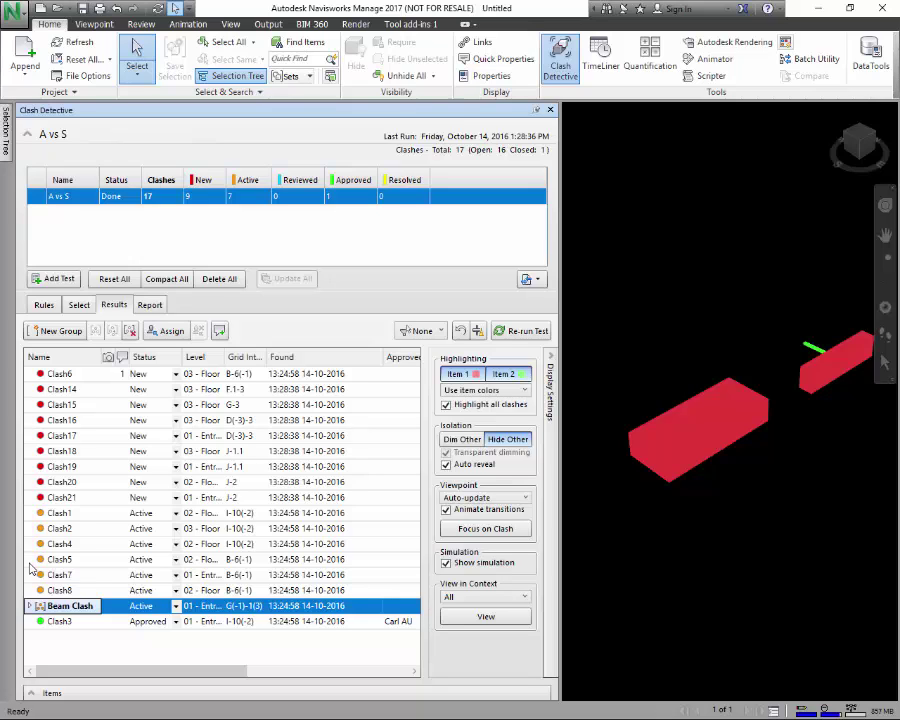
click(29, 606)
click(29, 606)
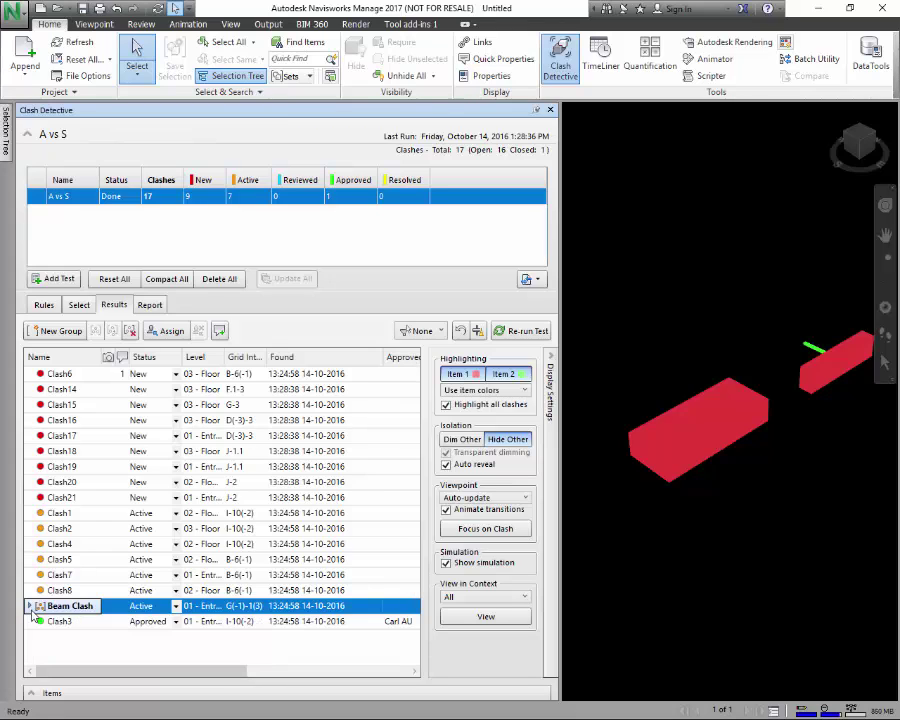